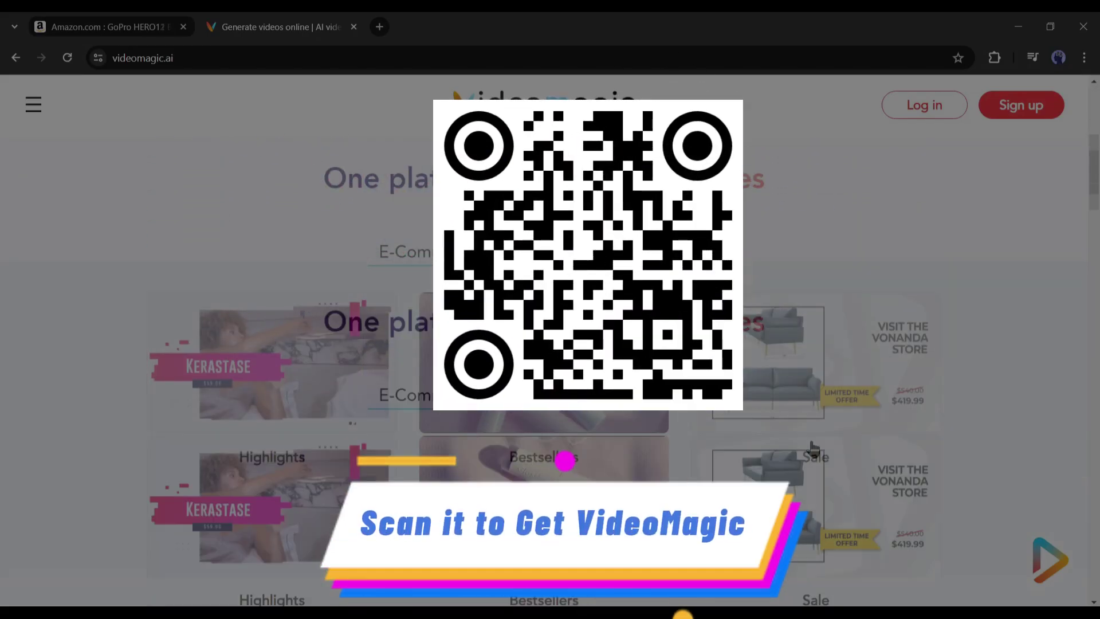
Show the Real Estate and Music template examples on the VideoMagic home page.
left_click(553, 256)
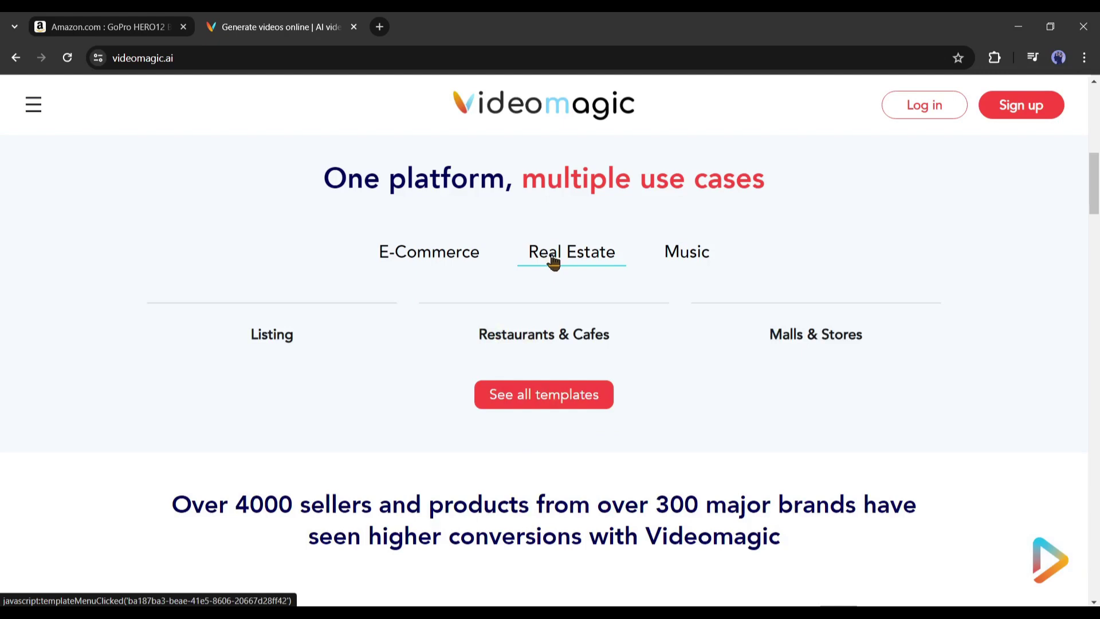
left_click(687, 252)
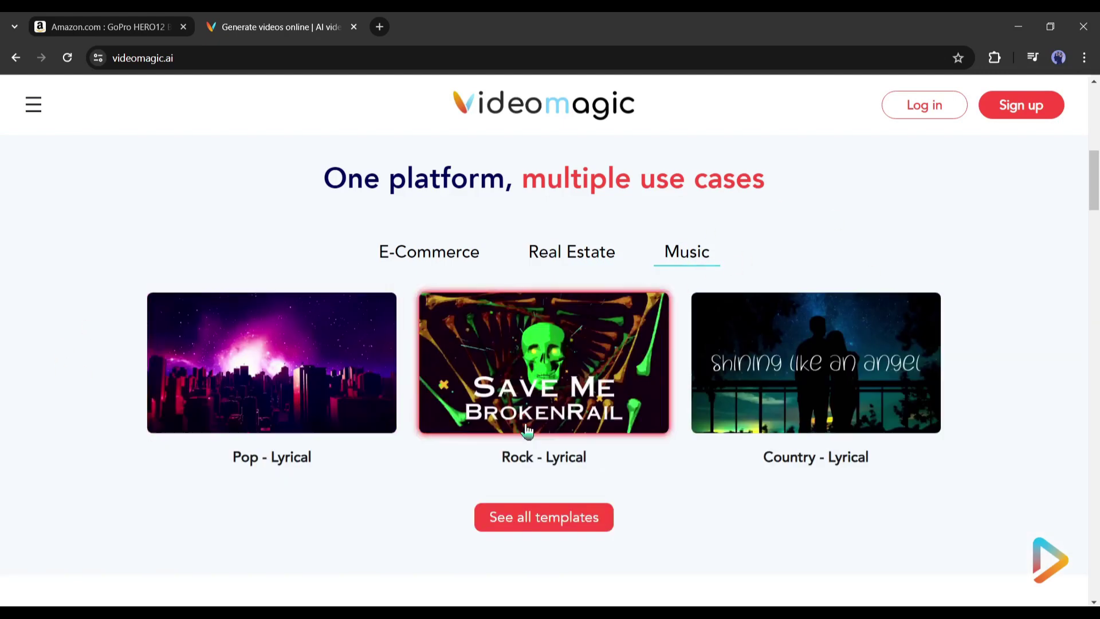
scroll(393, 350, "down", 6)
scroll(180, 400, "down", 3)
Scroll down through the how-it-works steps to the Enjoy higher conversions section.
scroll(189, 400, "down", 7)
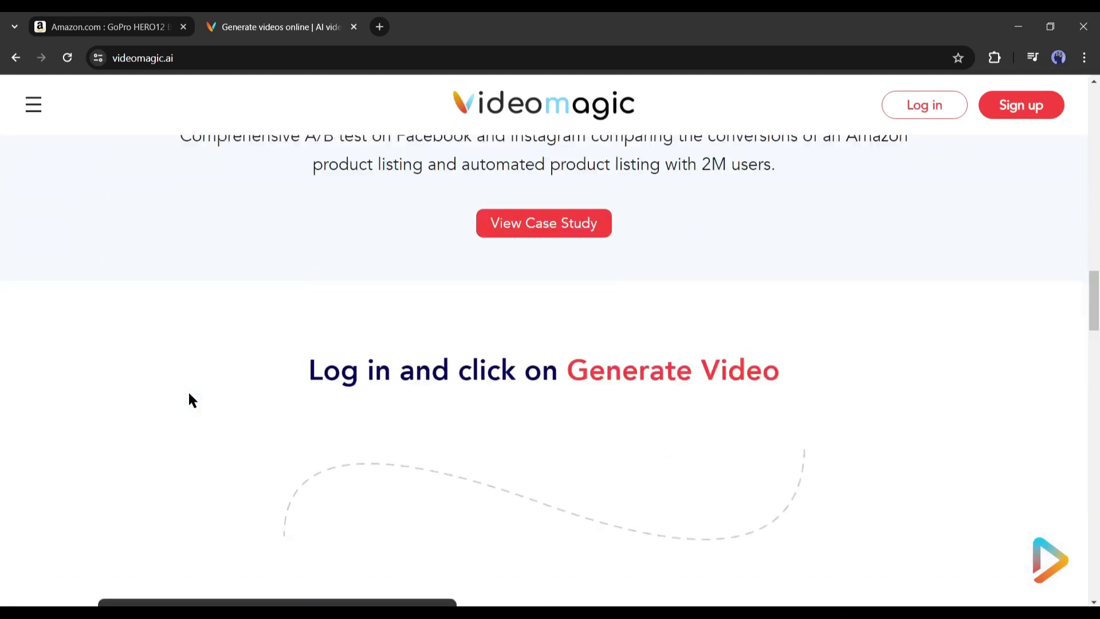
scroll(191, 400, "down", 3)
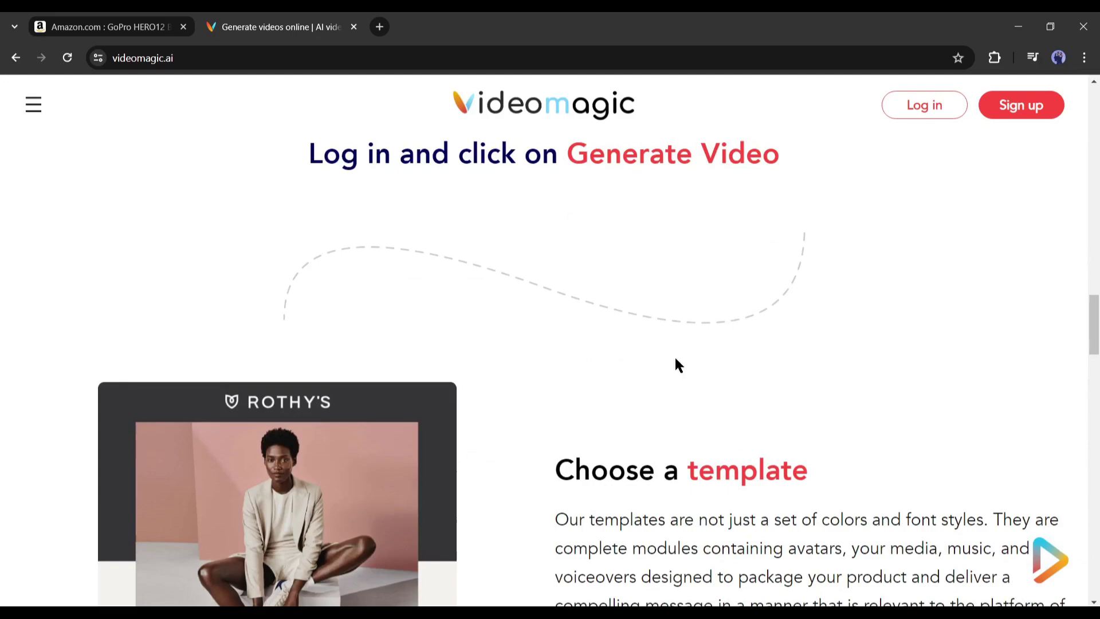
scroll(359, 382, "down", 2)
scroll(552, 358, "down", 5)
scroll(552, 359, "down", 3)
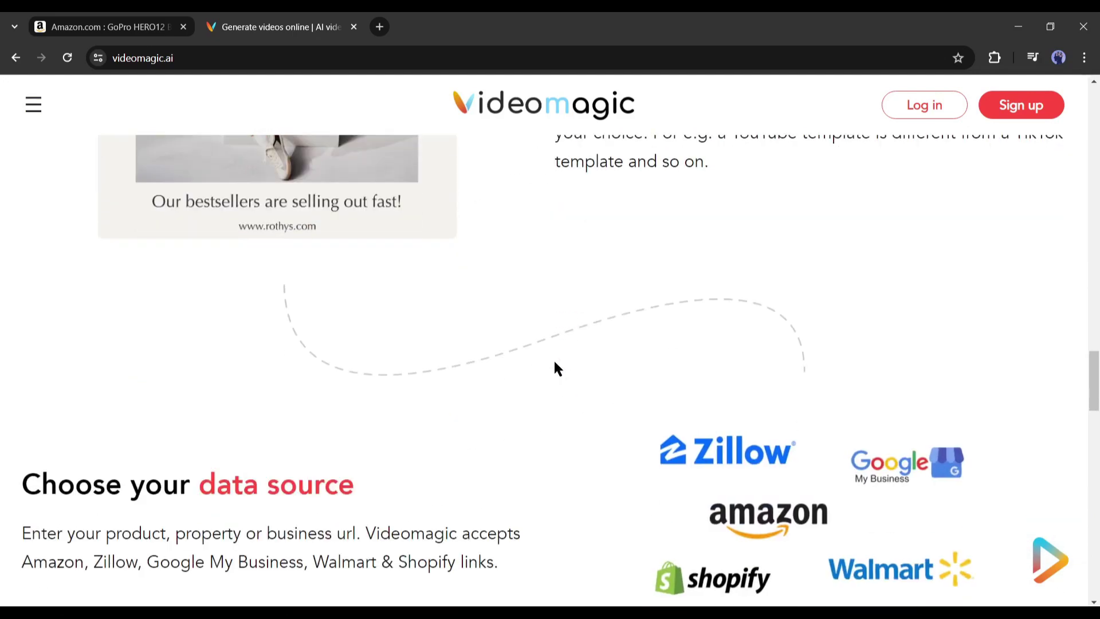
scroll(388, 369, "down", 1)
scroll(573, 343, "down", 2)
scroll(771, 322, "down", 3)
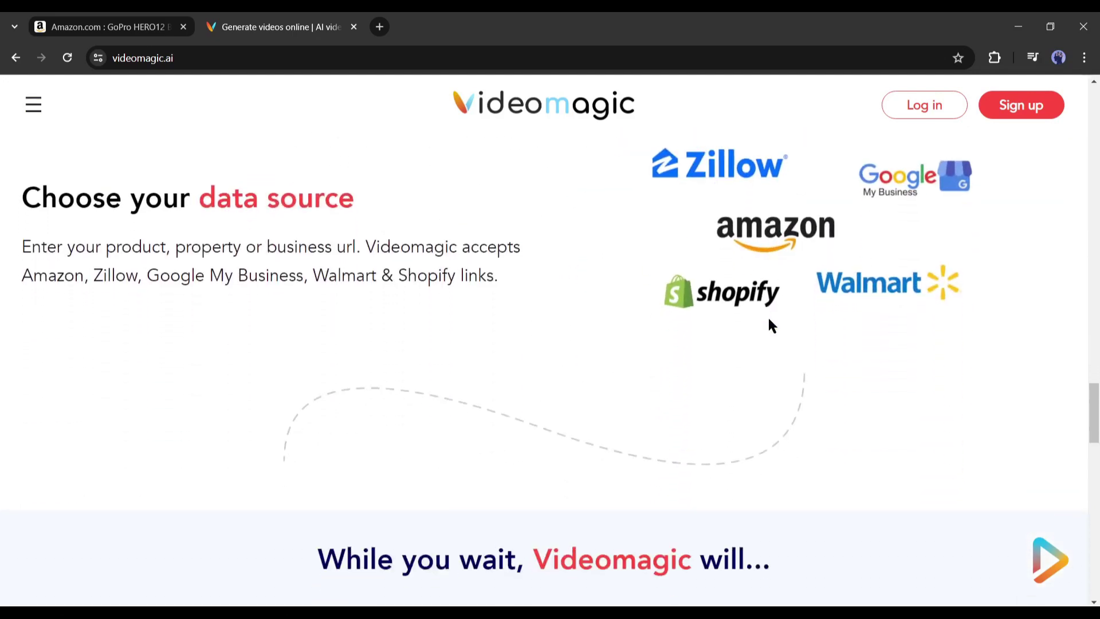
scroll(728, 321, "down", 2)
scroll(489, 317, "down", 1)
scroll(379, 373, "down", 6)
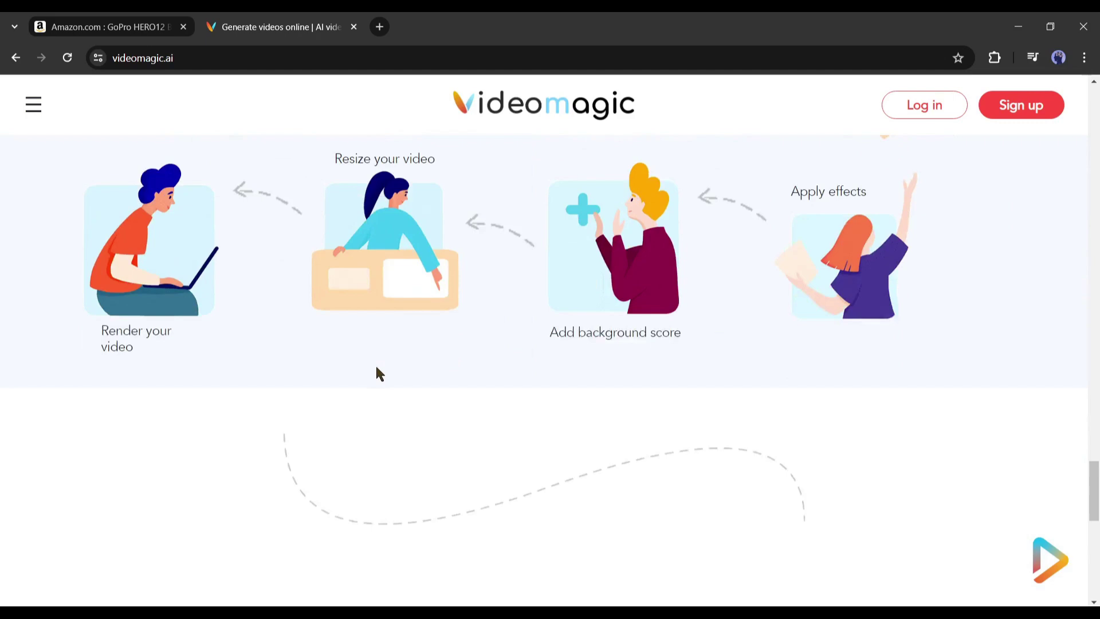
scroll(382, 373, "down", 3)
scroll(383, 373, "down", 4)
scroll(659, 389, "up", 5)
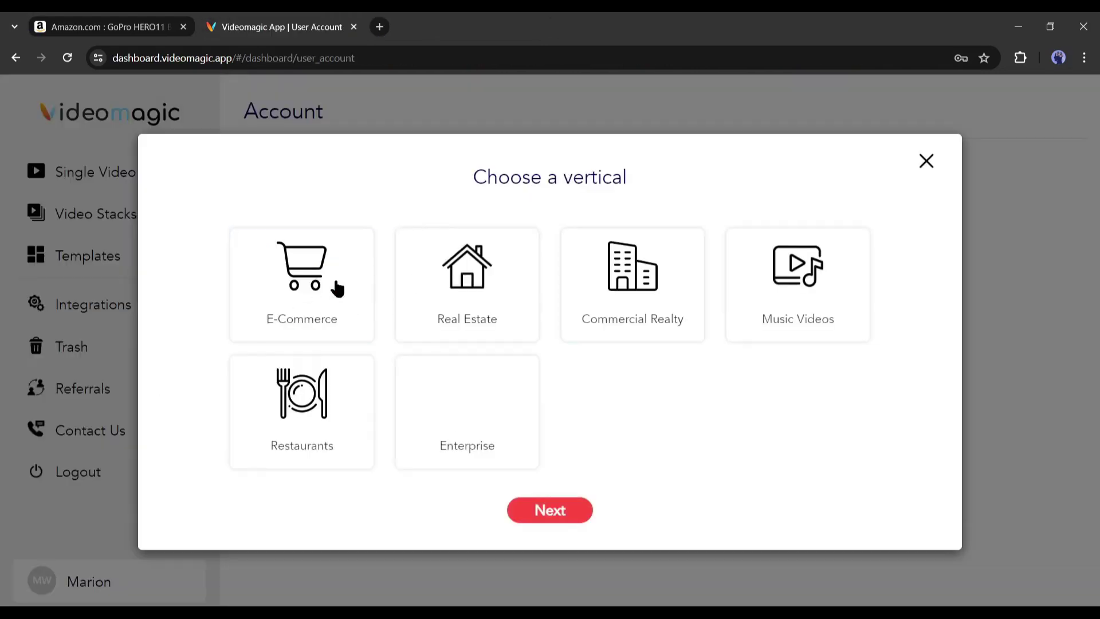
Choose the E-Commerce vertical, then open the Templates gallery under Video Stacks.
left_click(335, 289)
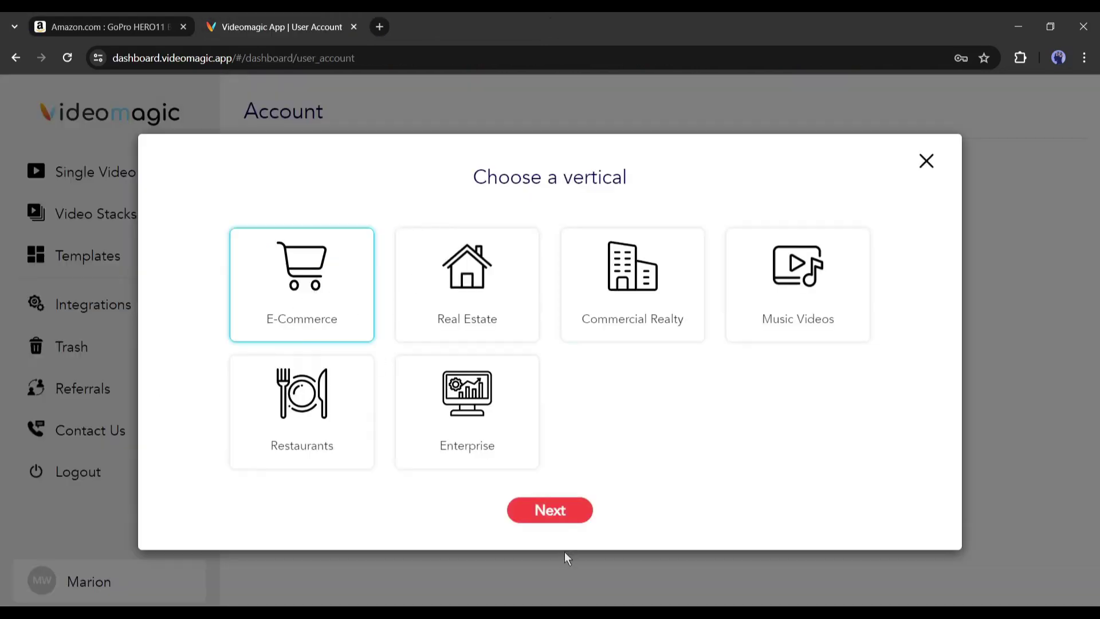
left_click(556, 519)
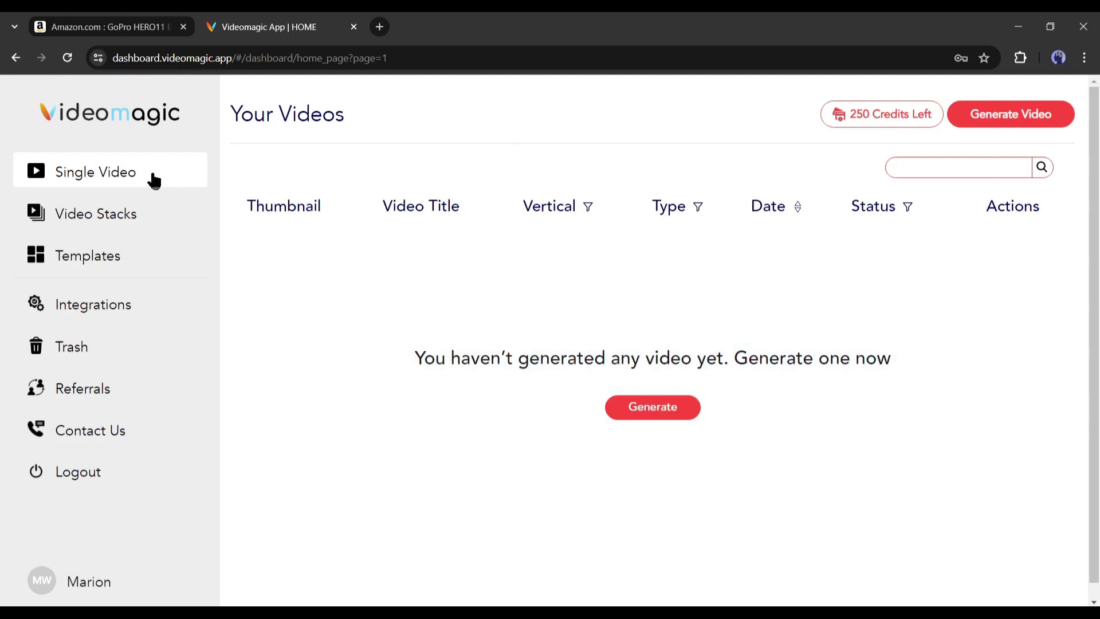
left_click(101, 224)
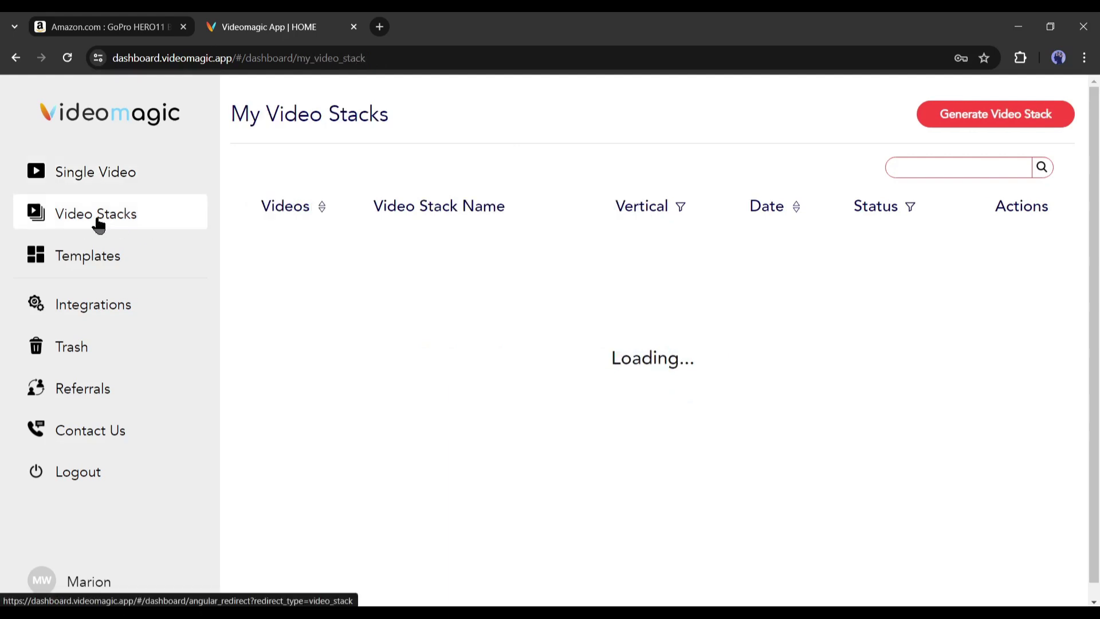
left_click(88, 261)
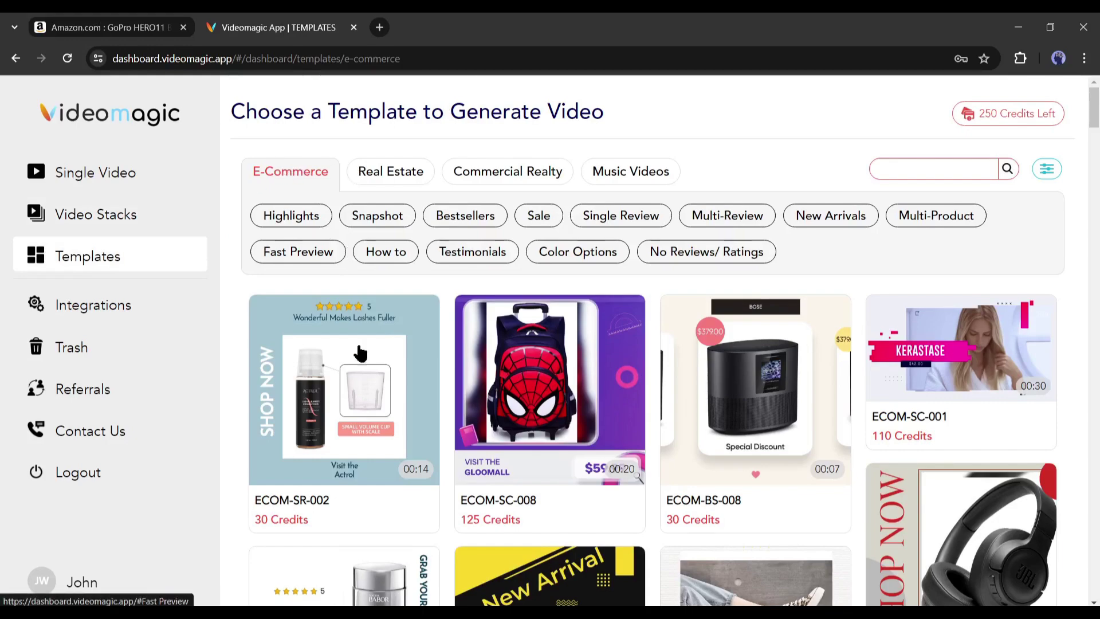
Browse the Real Estate, Commercial Realty and Music template categories.
scroll(382, 372, "down", 5)
scroll(381, 371, "down", 4)
scroll(380, 363, "up", 6)
scroll(344, 287, "up", 3)
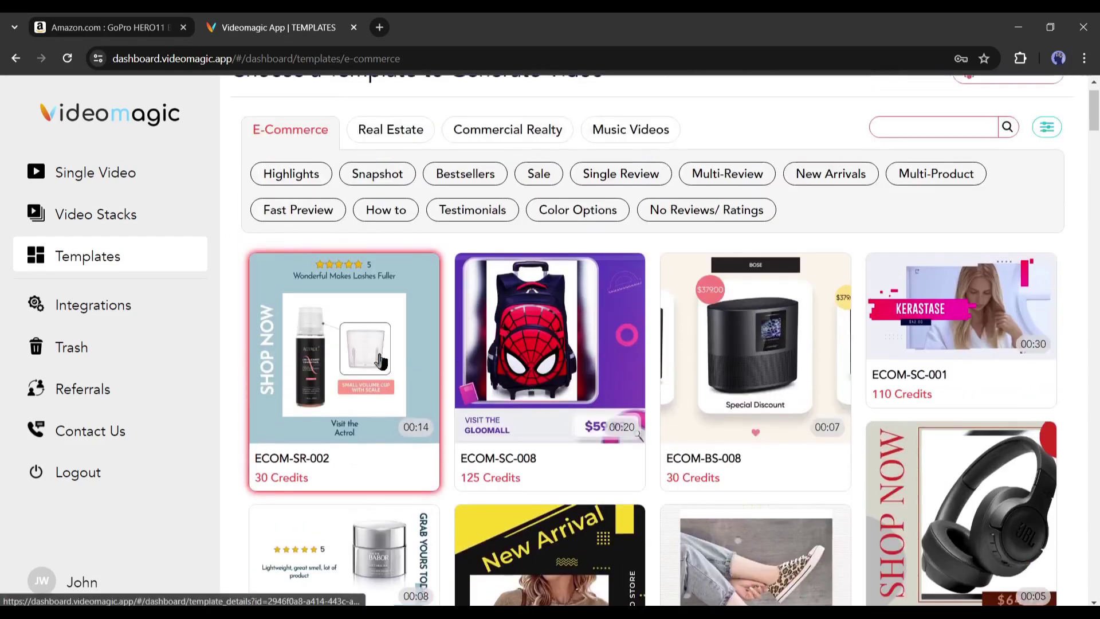
left_click(373, 172)
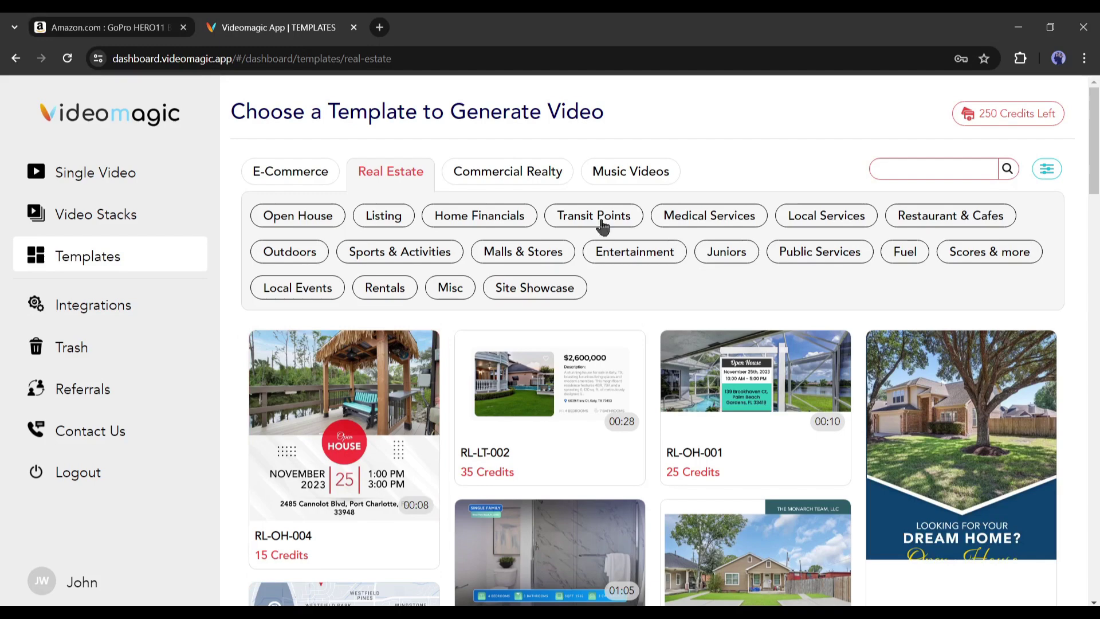
left_click(533, 174)
left_click(638, 170)
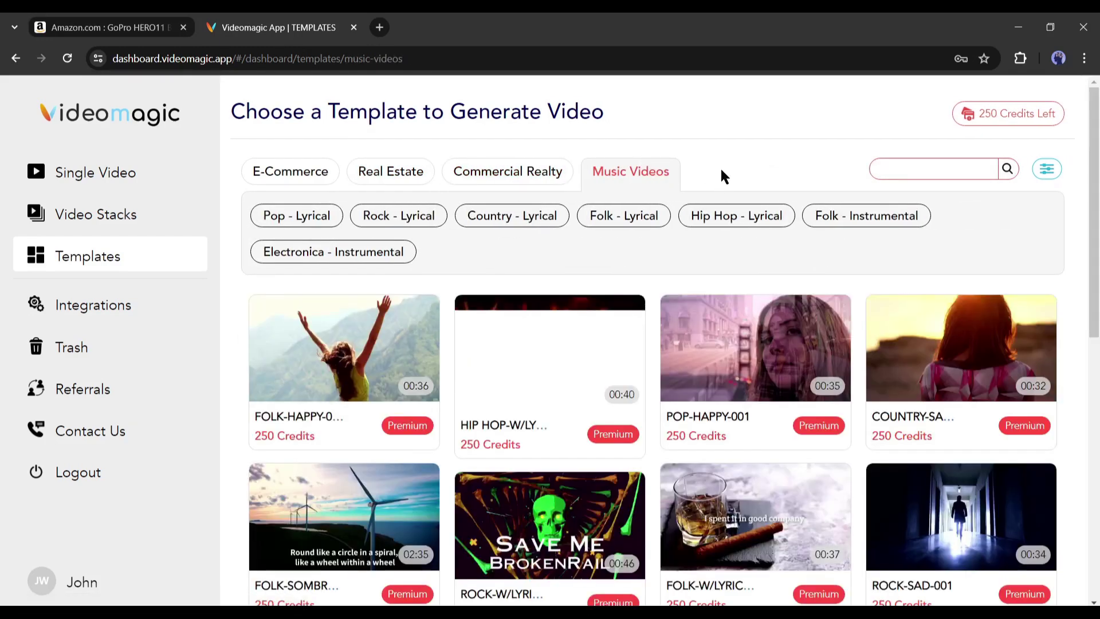
scroll(726, 244, "down", 4)
scroll(727, 247, "up", 4)
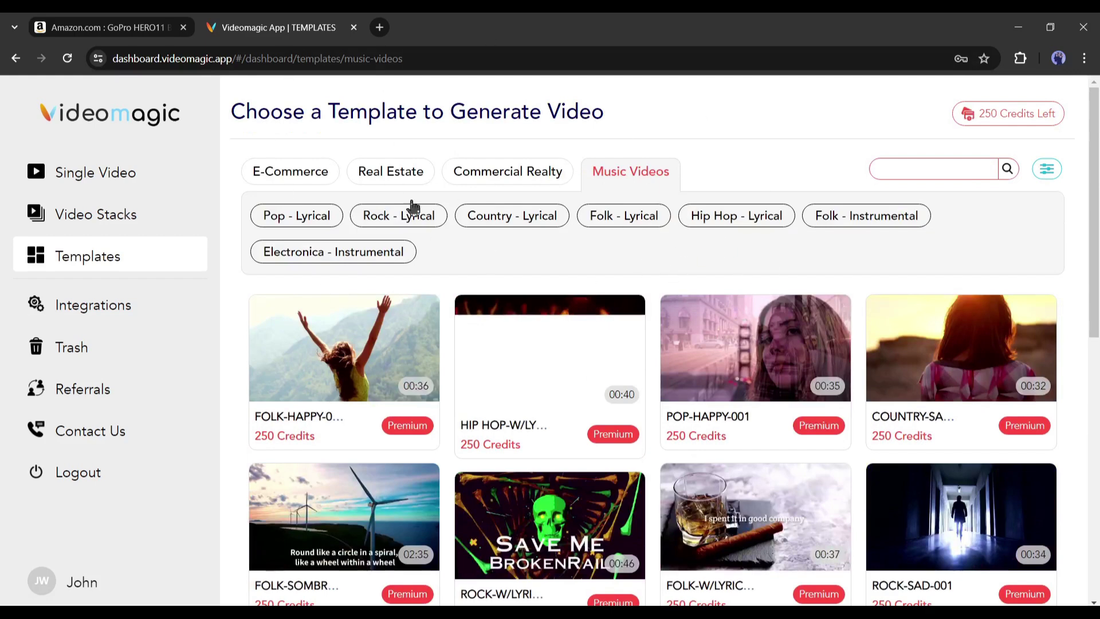
Back in E-Commerce, try each style filter from Highlights through Multi-Product.
left_click(292, 174)
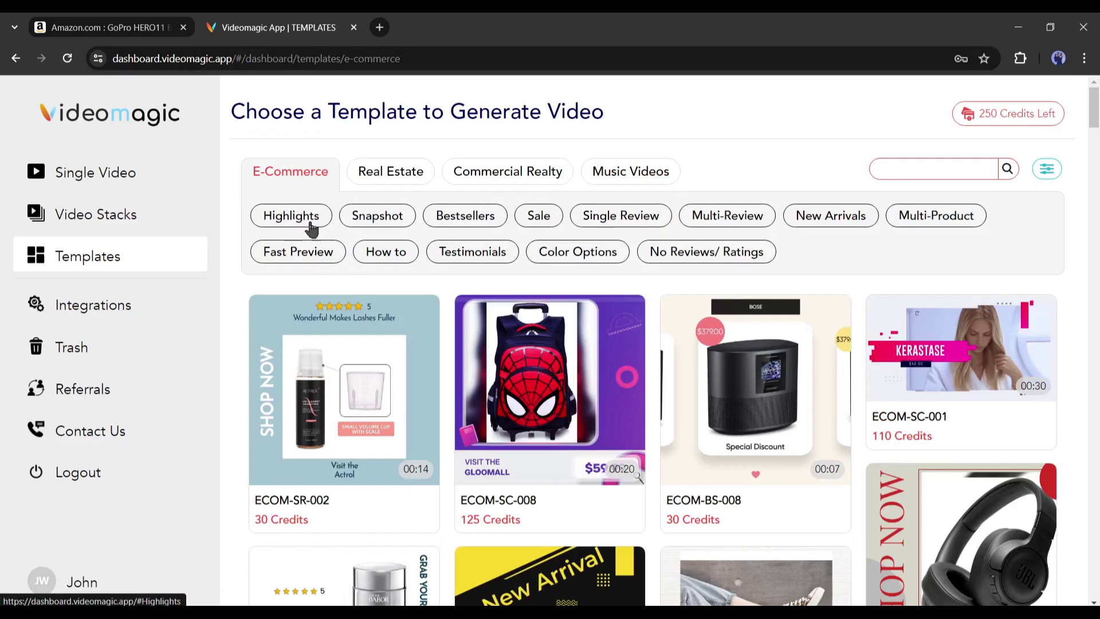
left_click(310, 224)
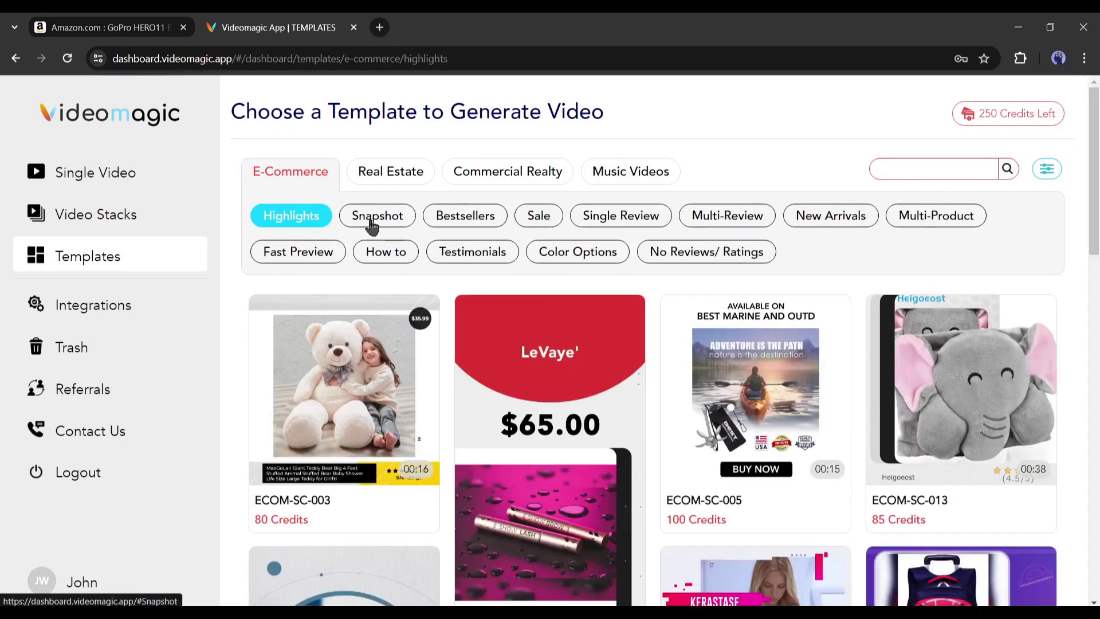
left_click(371, 226)
left_click(470, 224)
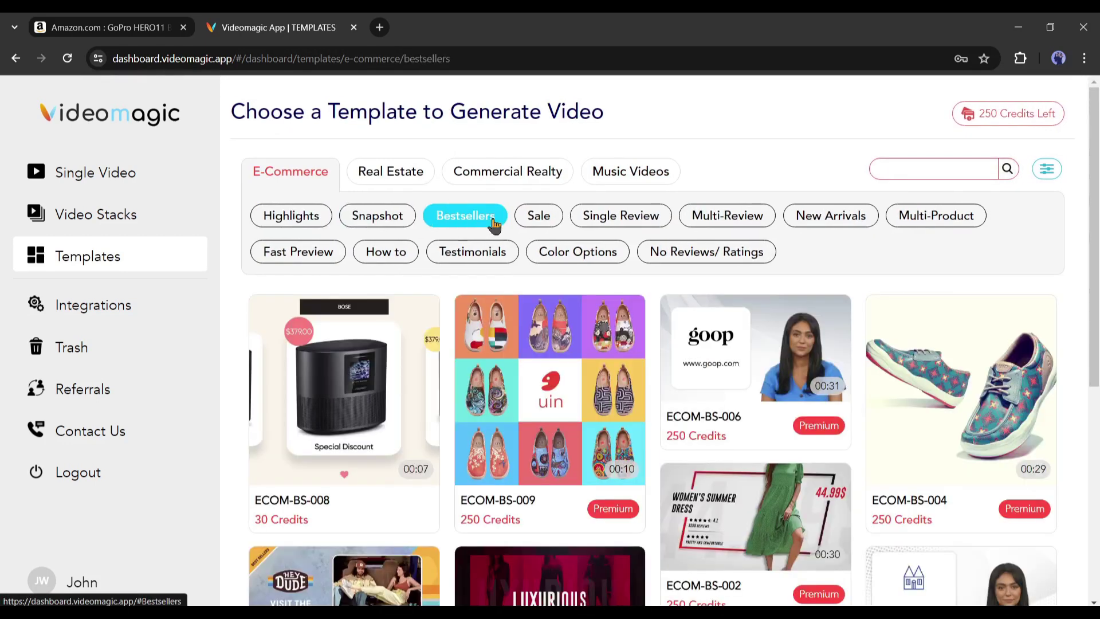
left_click(541, 224)
left_click(596, 223)
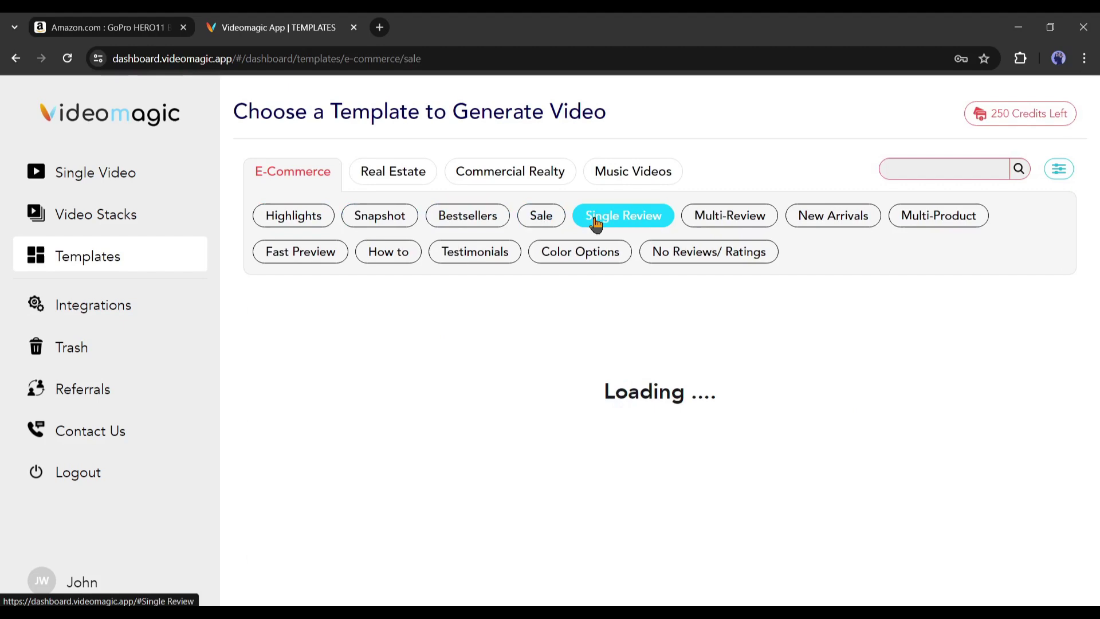
left_click(727, 218)
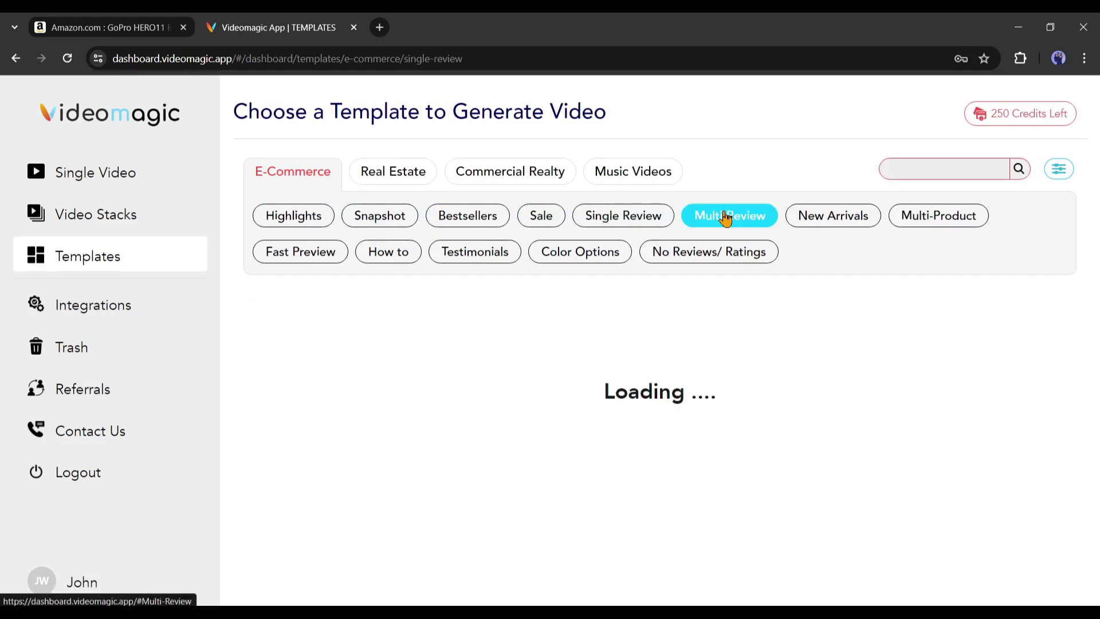
left_click(829, 218)
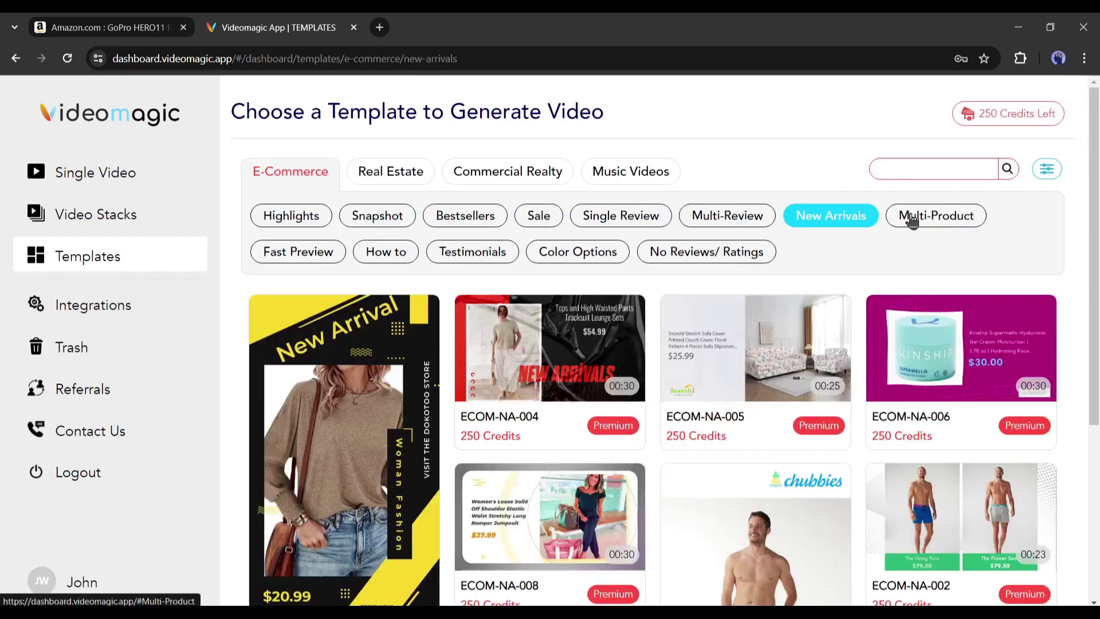
left_click(912, 220)
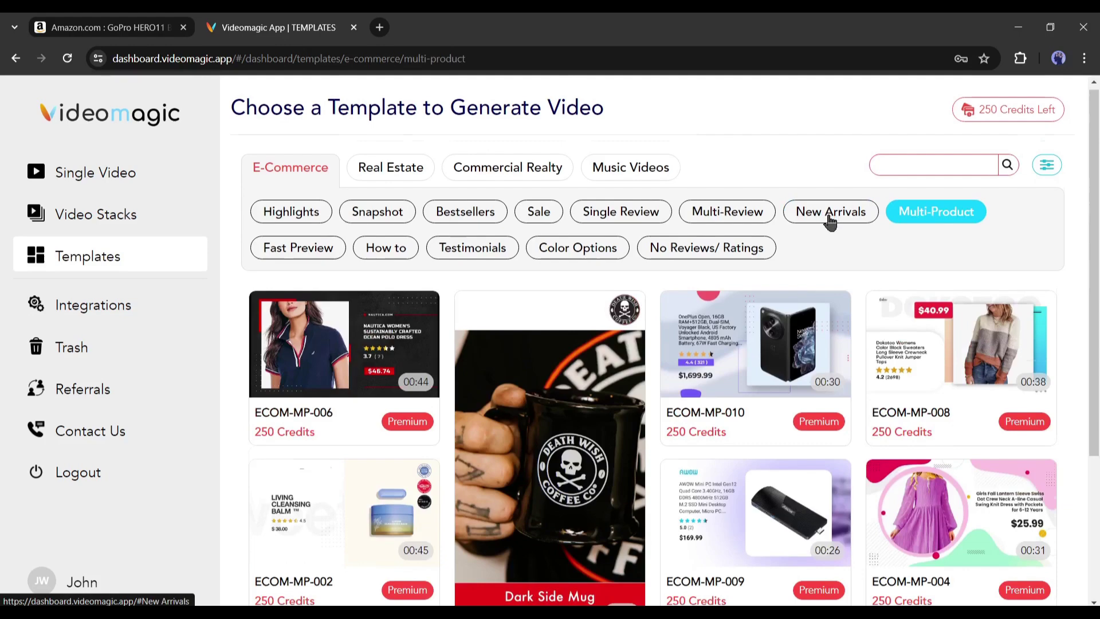
Revisit New Arrivals, then settle on the Highlights templates and scroll through them.
scroll(829, 219, "down", 1)
scroll(825, 218, "up", 1)
left_click(831, 217)
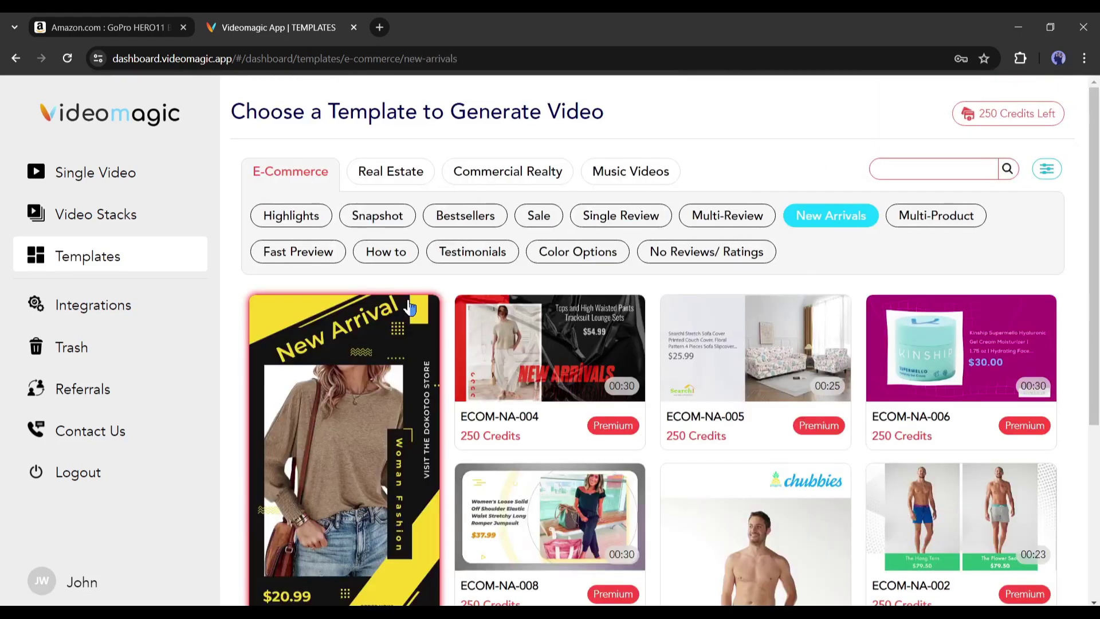
scroll(399, 307, "down", 1)
scroll(398, 306, "down", 1)
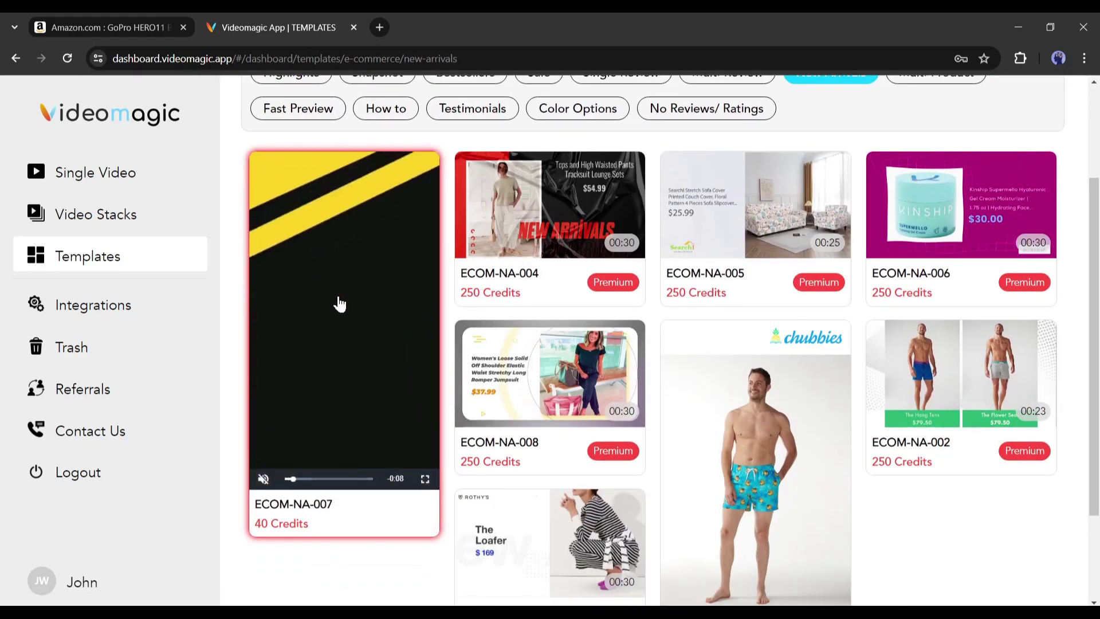
scroll(339, 303, "up", 2)
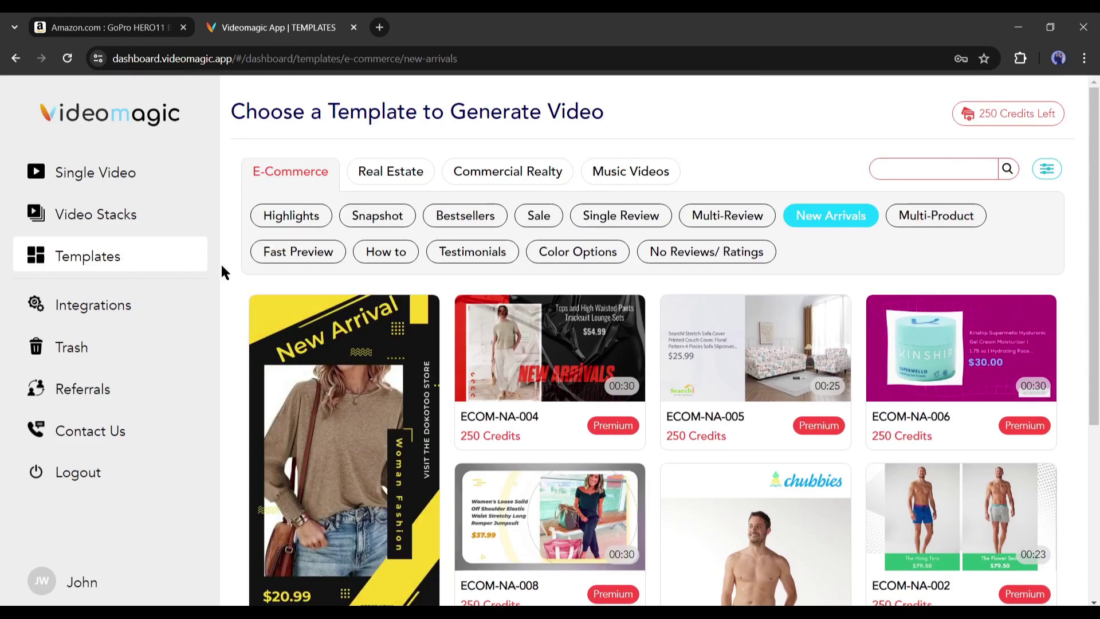
left_click(287, 224)
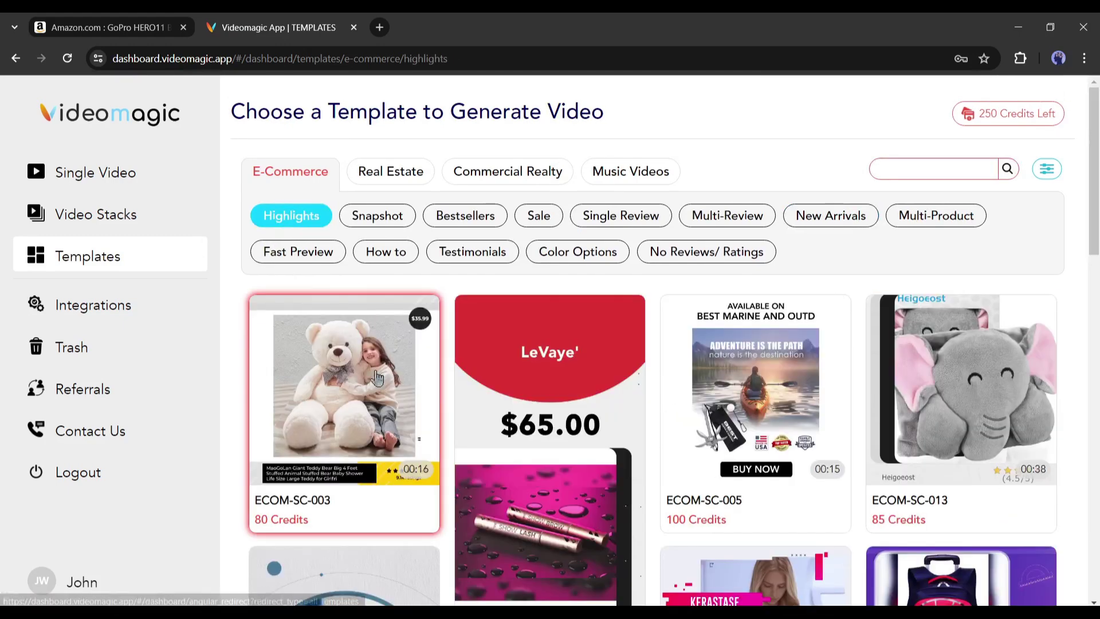
scroll(368, 364, "down", 3)
scroll(369, 363, "down", 3)
scroll(369, 364, "down", 3)
scroll(743, 325, "up", 1)
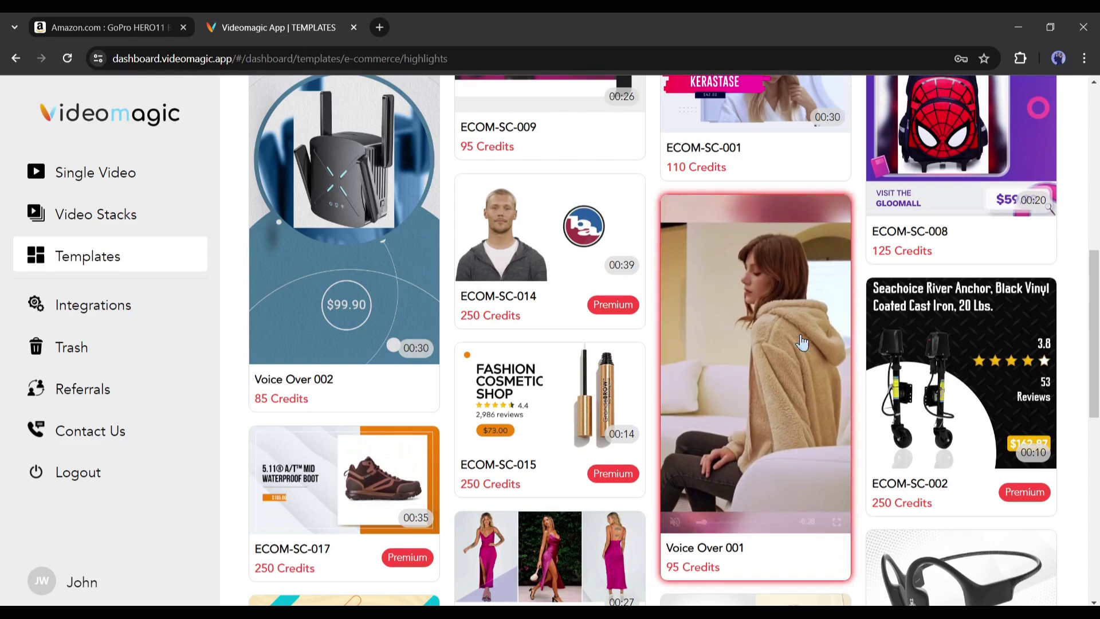
Open Voice Over 001's details, play its preview, and view it in 1:1 then 9:16.
left_click(801, 342)
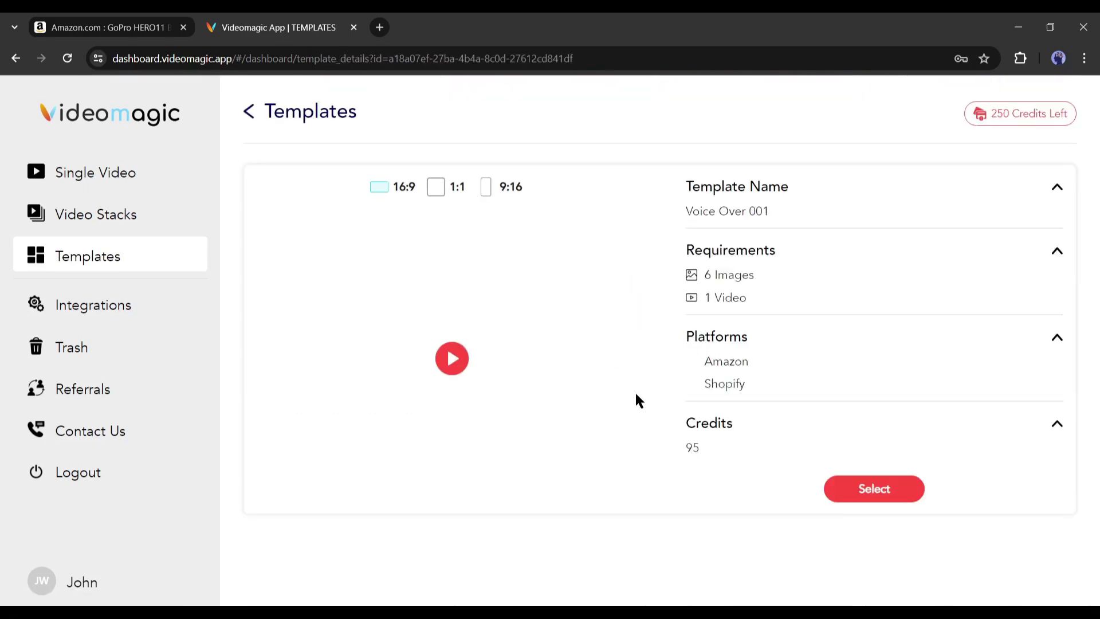
left_click(451, 360)
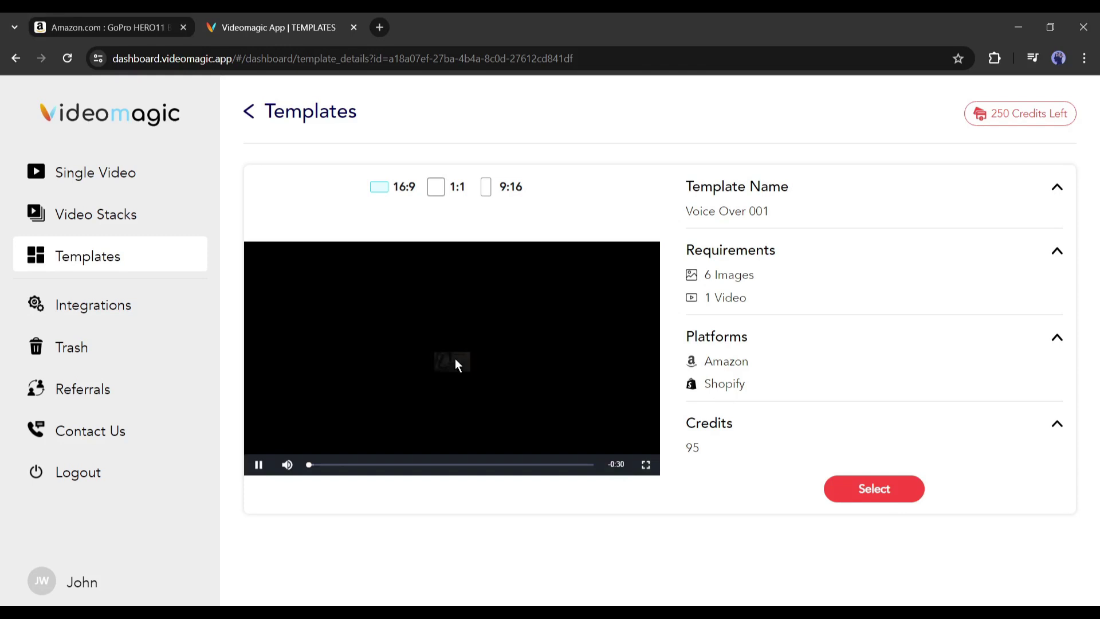
left_click(265, 466)
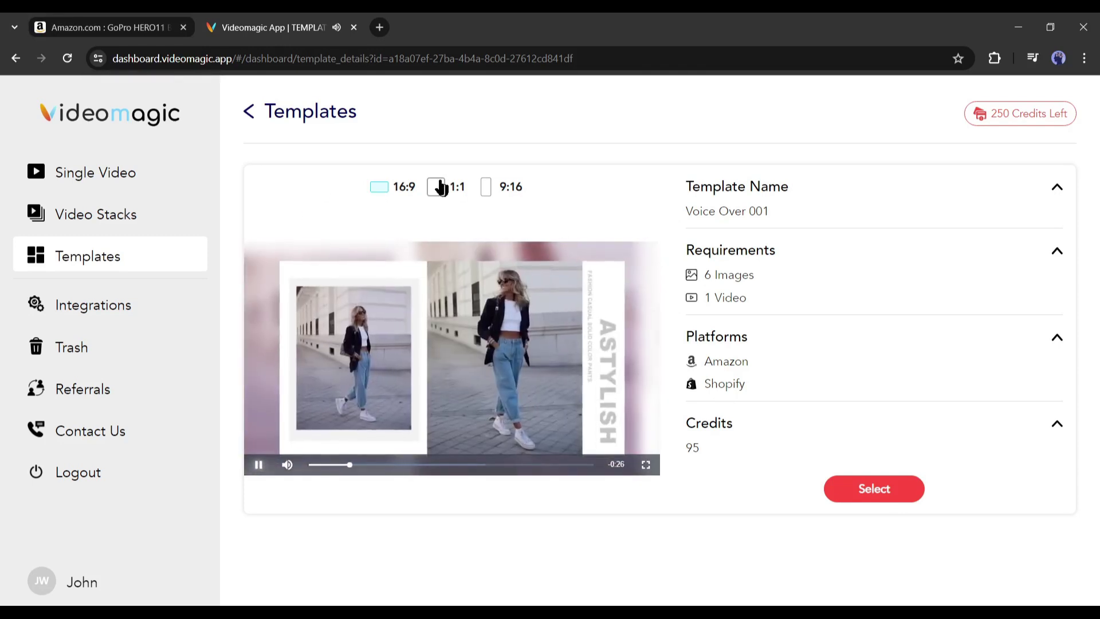
left_click(438, 187)
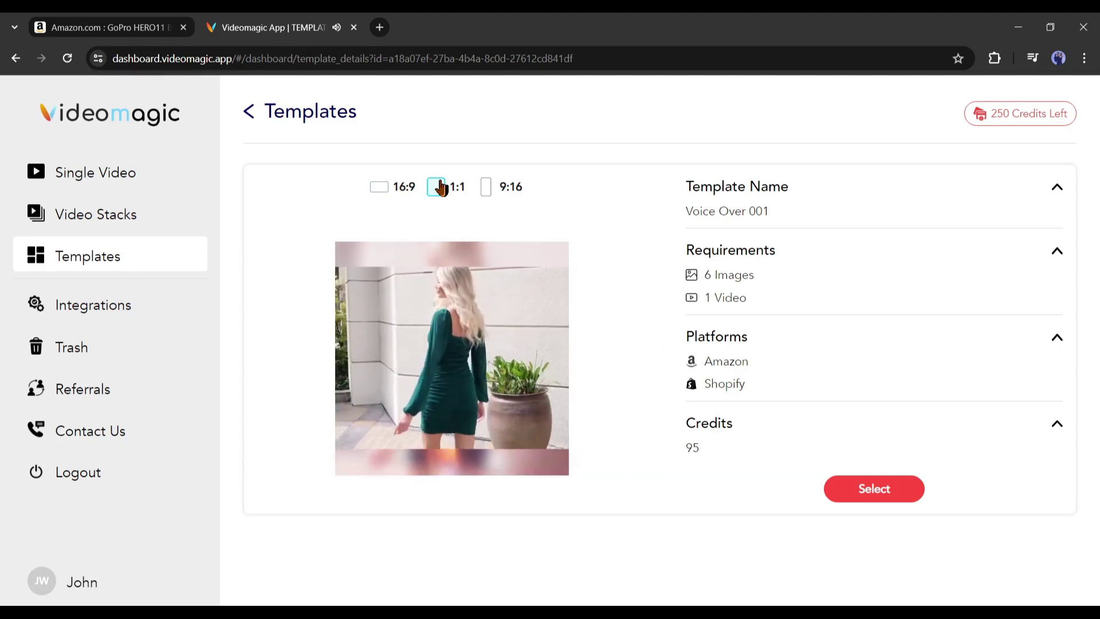
left_click(486, 187)
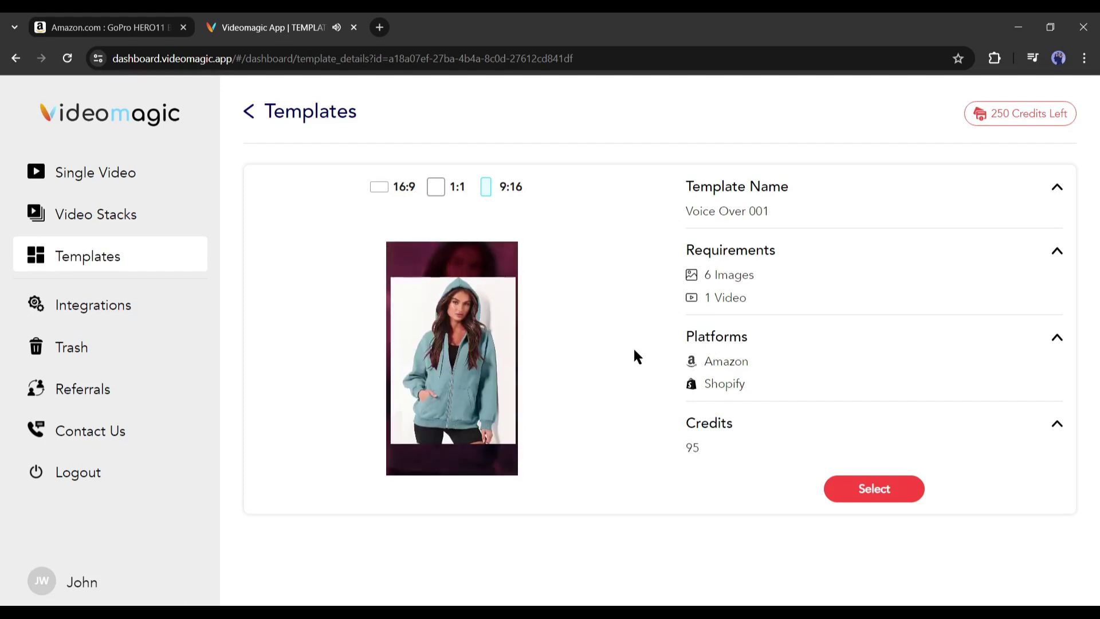
mouse_move(451, 359)
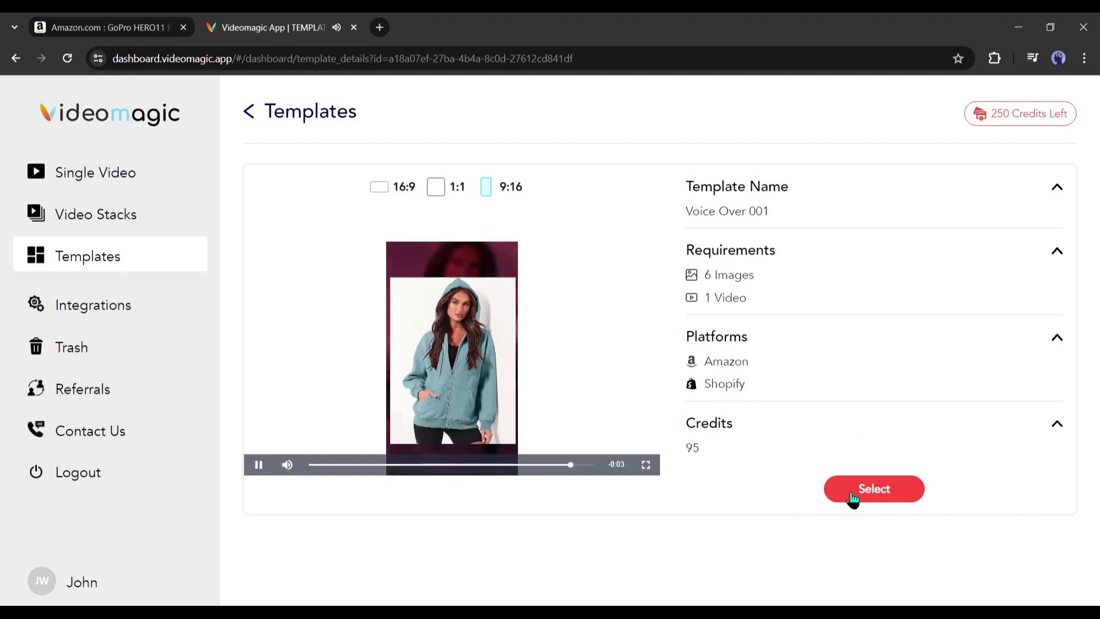
Select Voice Over 001, choose Fetch Content from URL, and keep Amazon as platform.
left_click(872, 490)
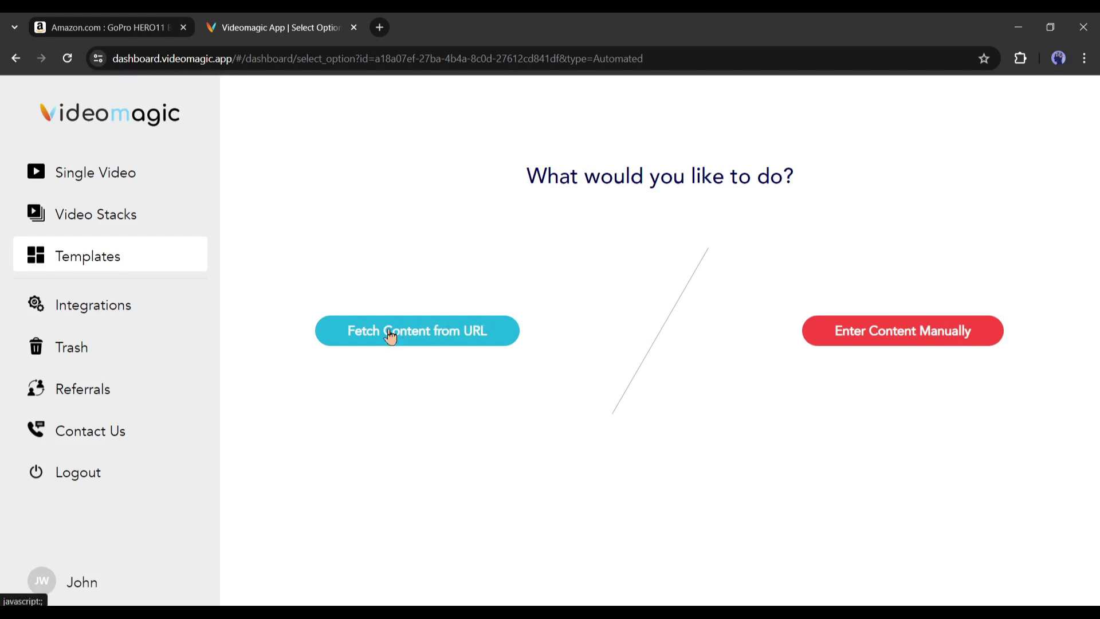
left_click(400, 339)
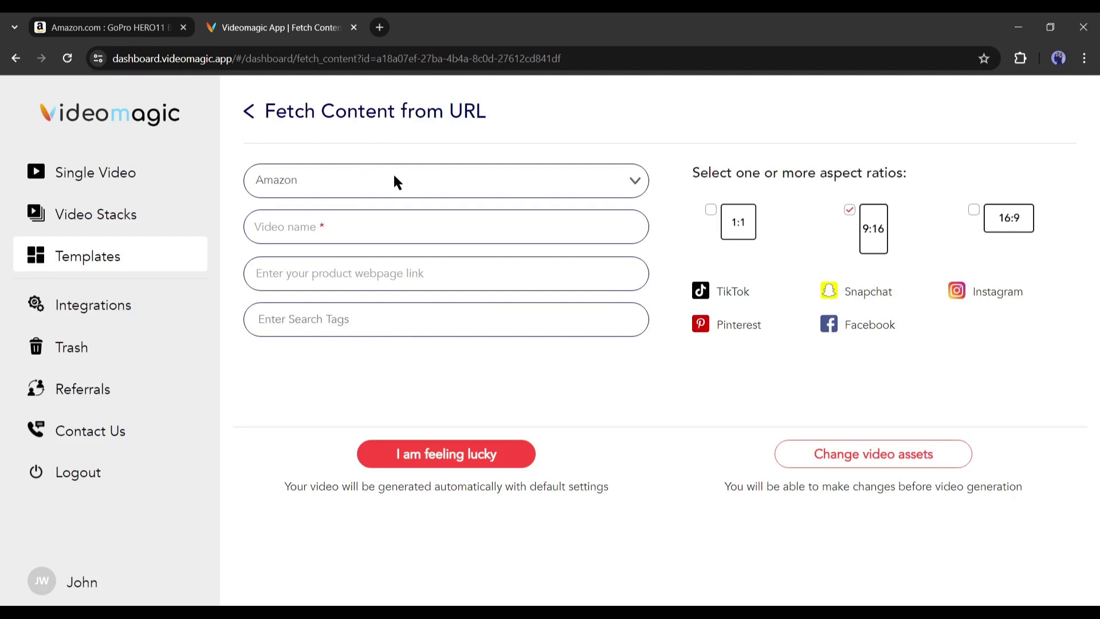
left_click(395, 183)
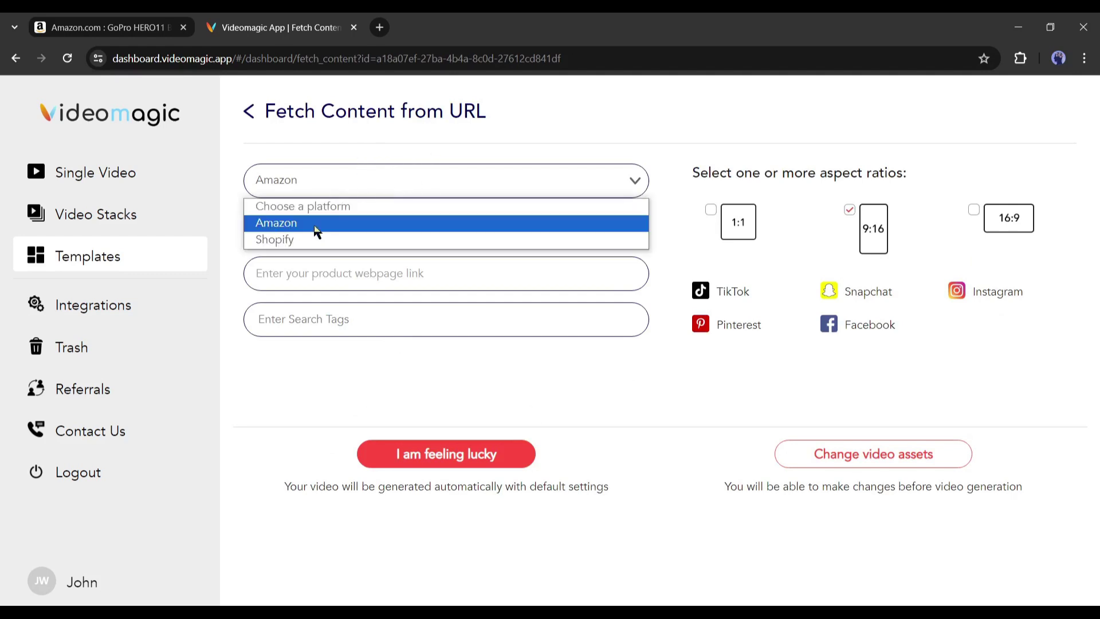
left_click(276, 227)
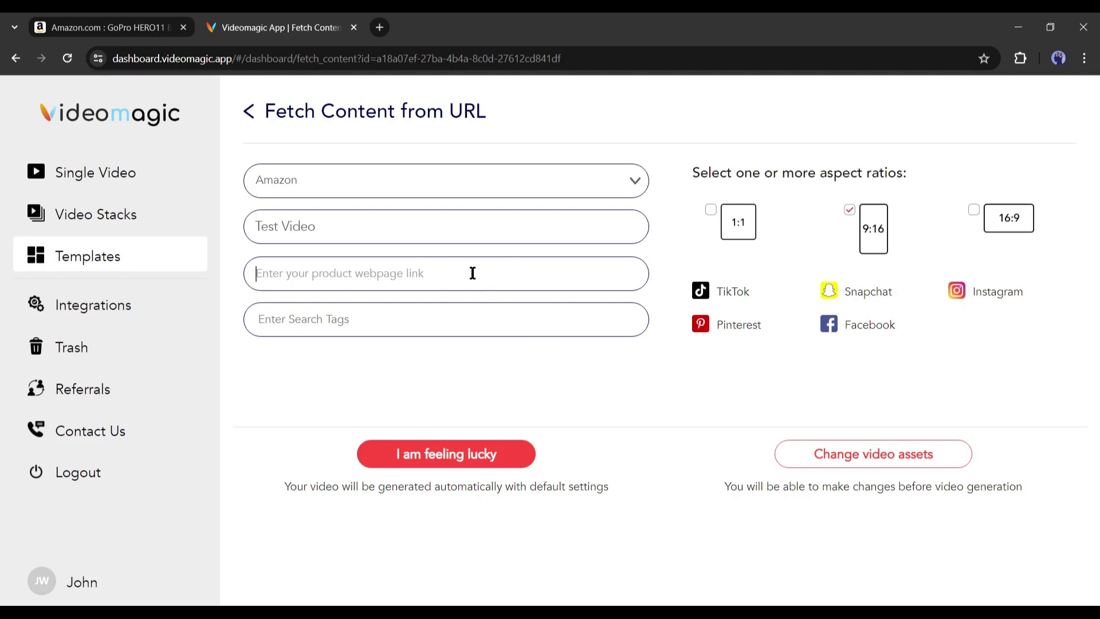
Paste the GoPro HERO11 Black Mini Amazon page link into VideoMagic's webpage field.
left_click(76, 14)
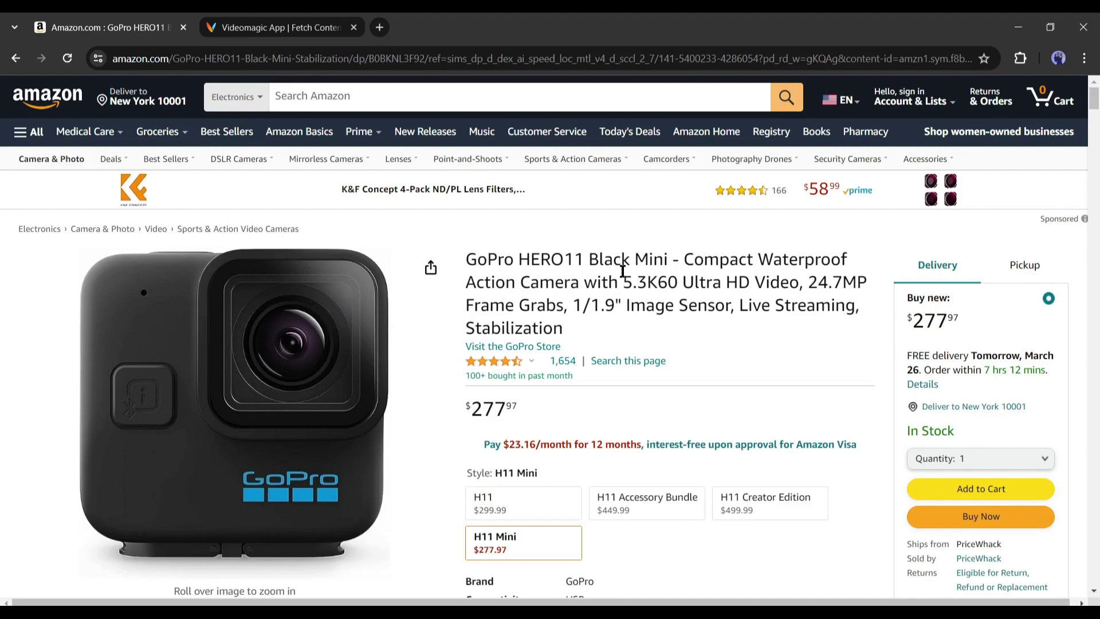
scroll(504, 269, "down", 5)
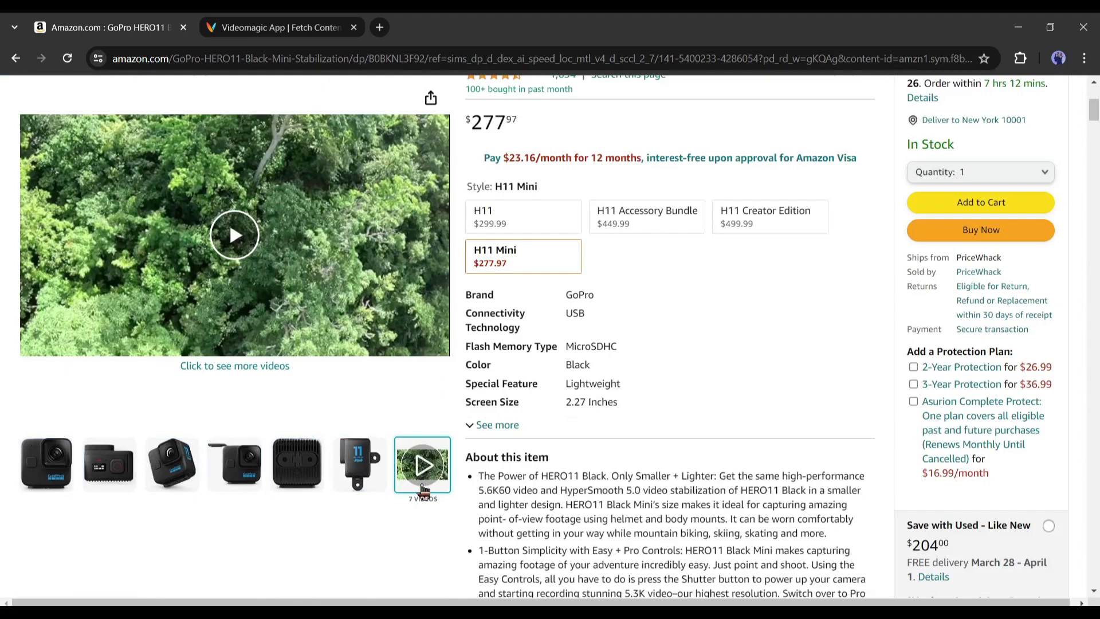
mouse_move(234, 463)
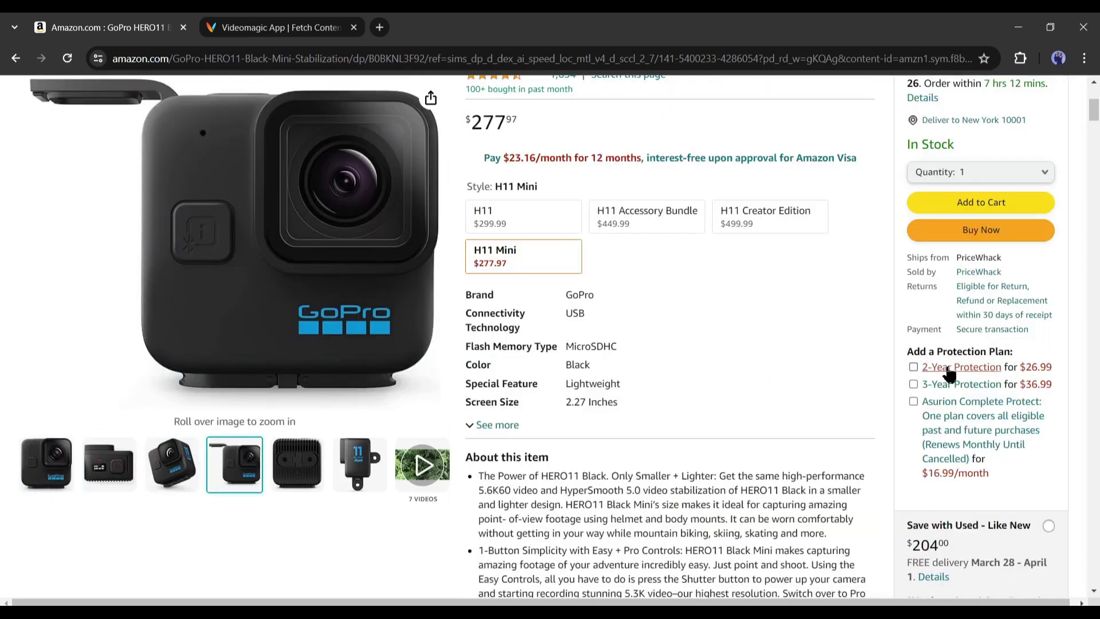
scroll(820, 366, "up", 2)
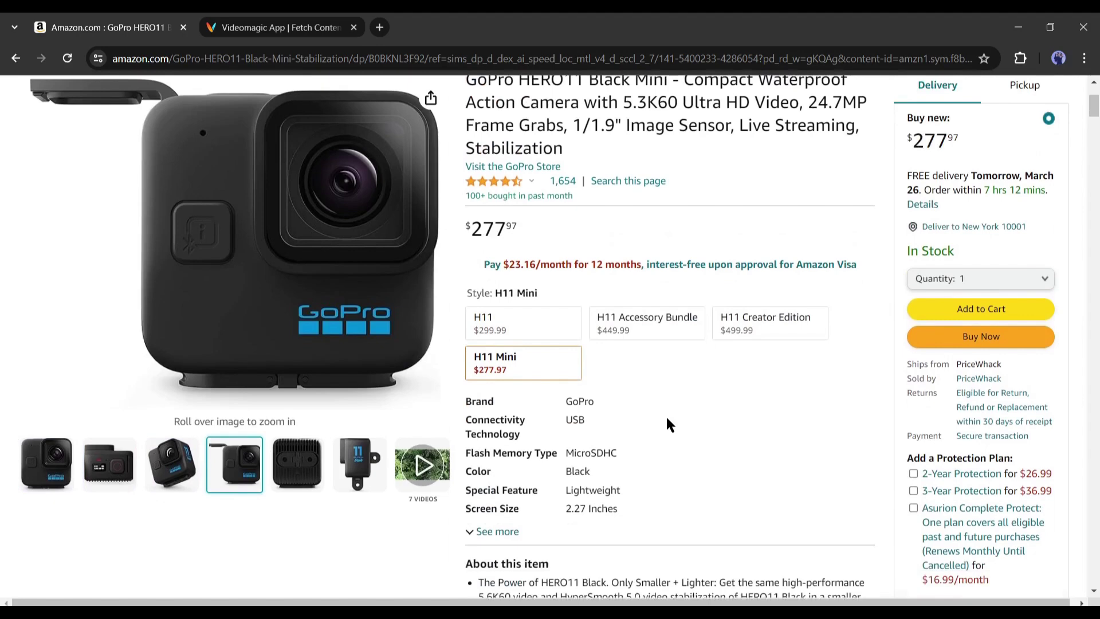
scroll(670, 424, "up", 3)
left_click(342, 60)
key("ctrl+c")
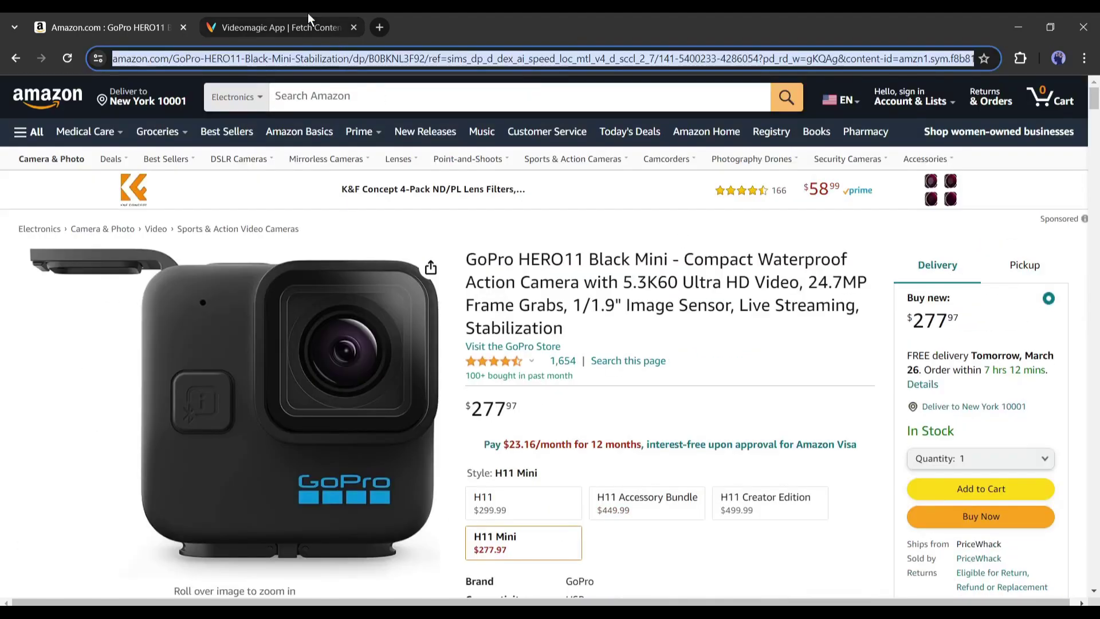
left_click(307, 23)
key("ctrl+v")
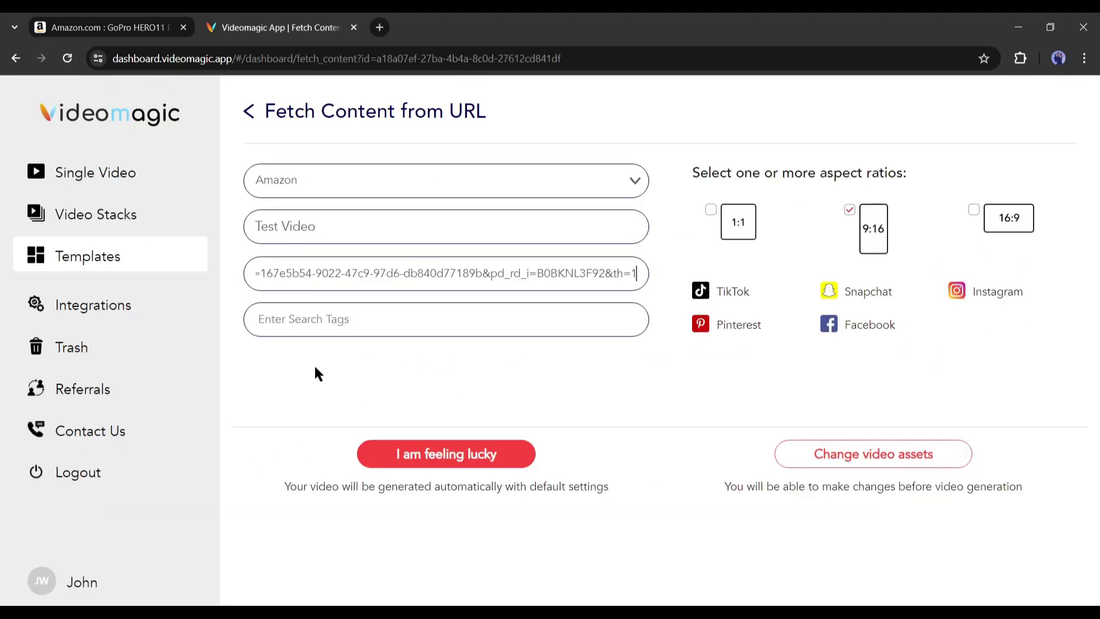
left_click(692, 602)
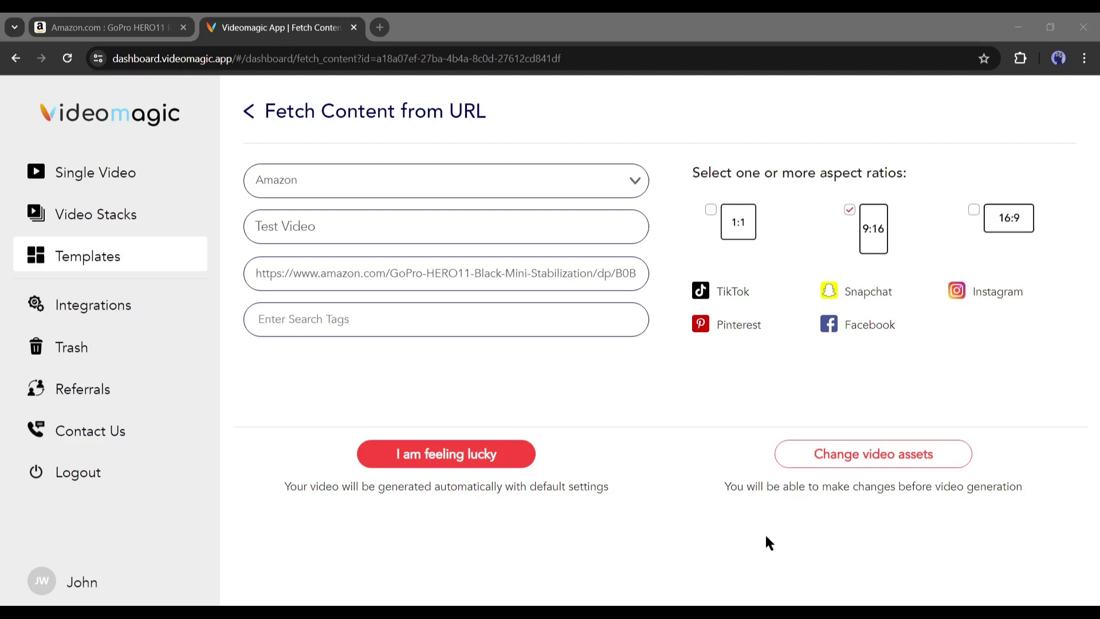
Enter search tags 'acst action camera under $500, underwater action camera,'.
left_click(343, 349)
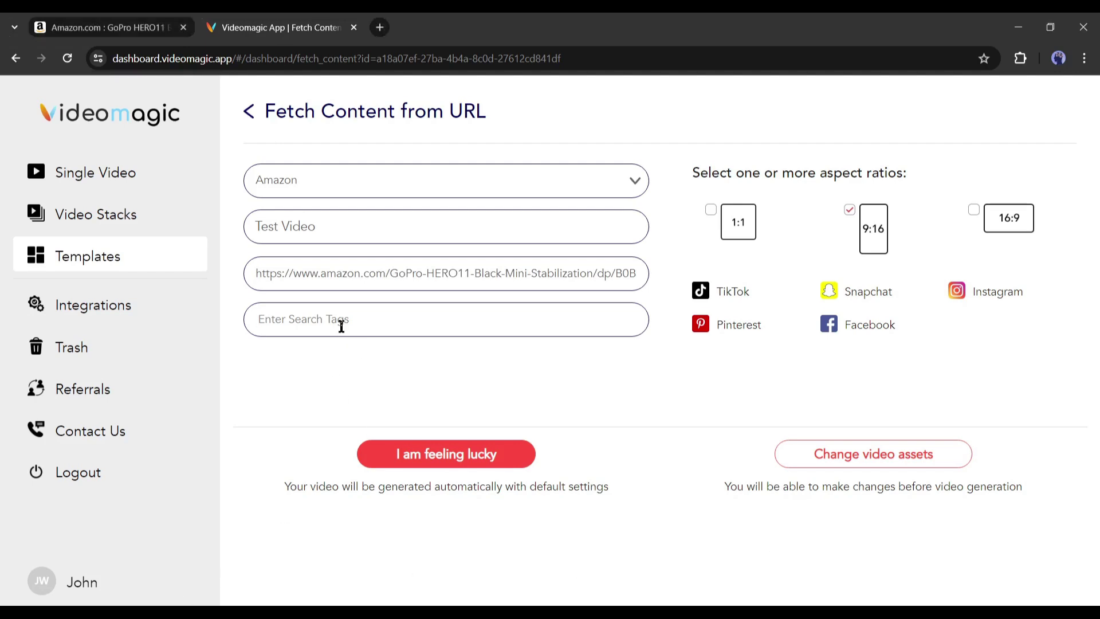
left_click(70, 15)
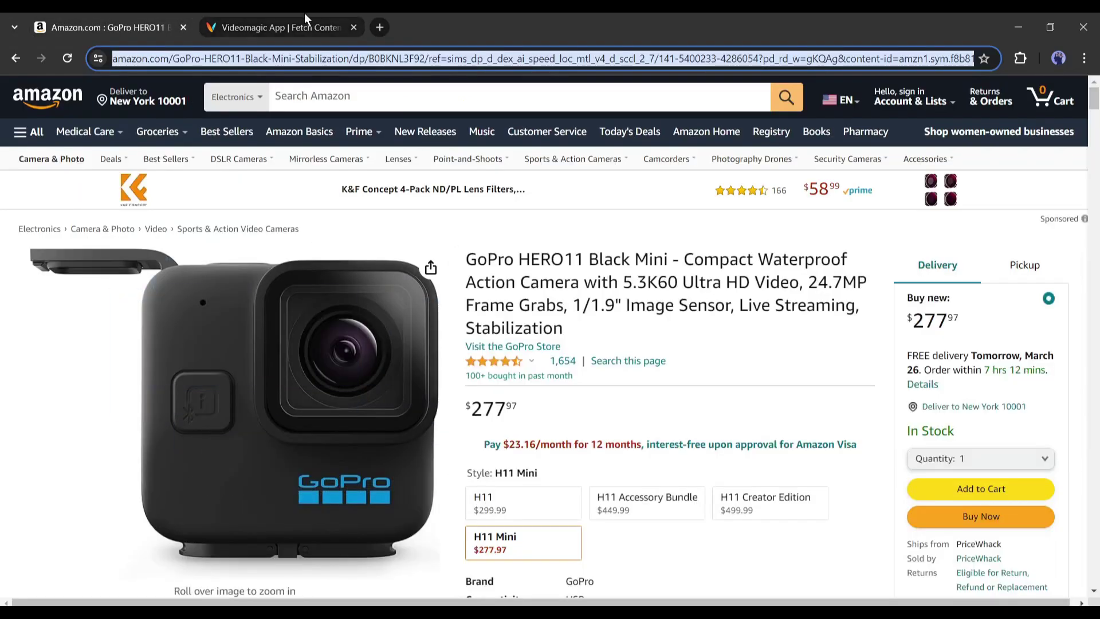
left_click(305, 20)
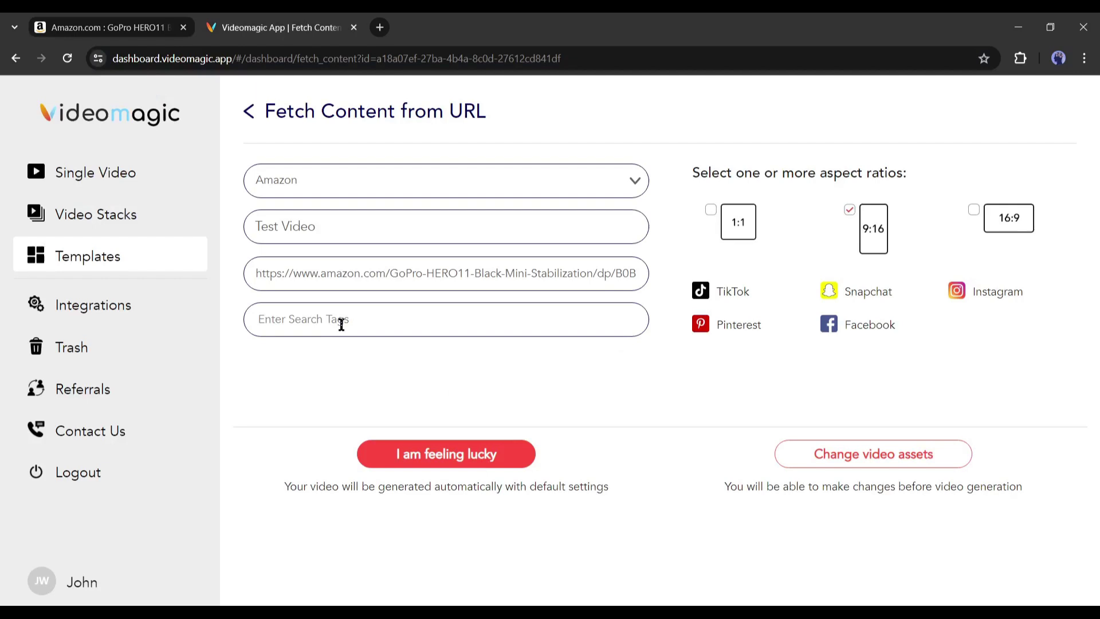
type("action camera, be")
type("st action cam")
type("era under $500, u")
type("nderwater action camera,")
Leave only the 9:16 aspect ratio checked, with 1:1 and 16:9 unticked.
left_click(711, 211)
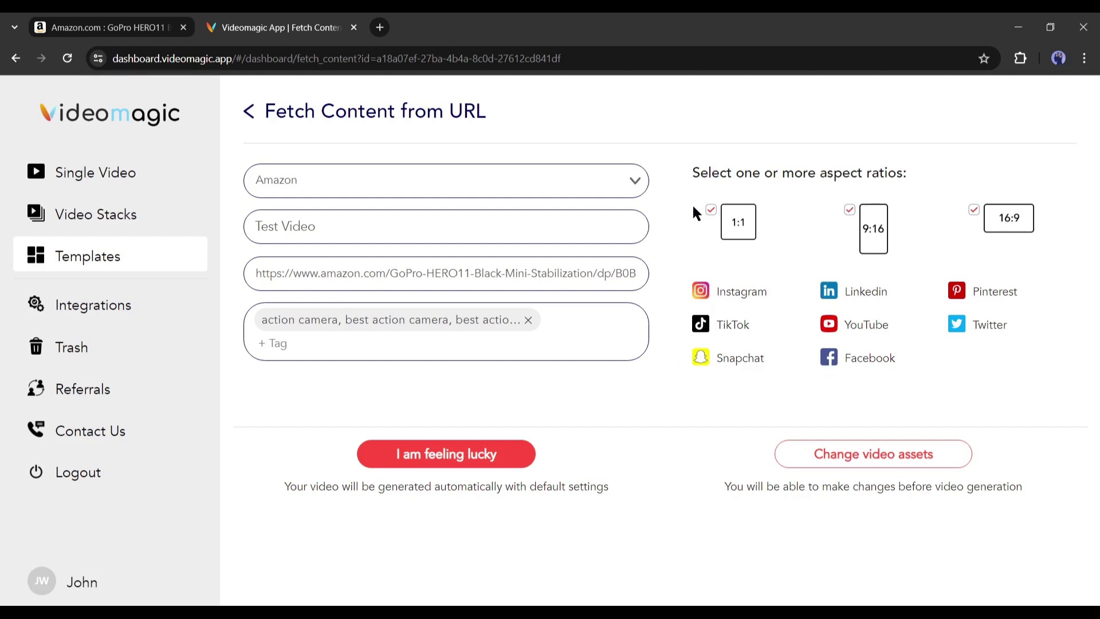
left_click(710, 212)
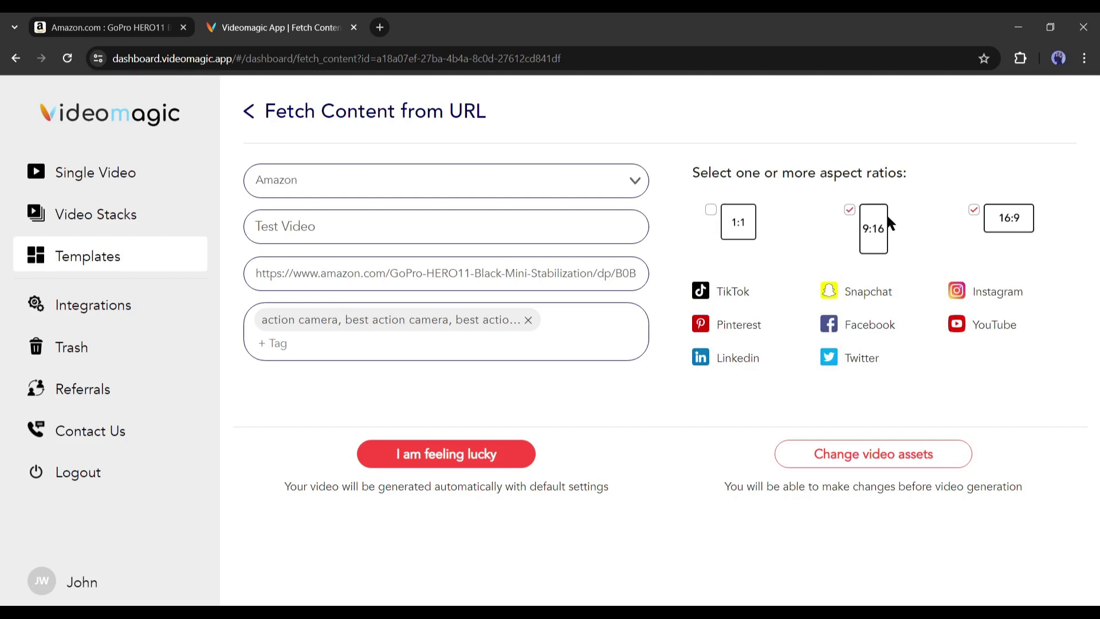
left_click(975, 211)
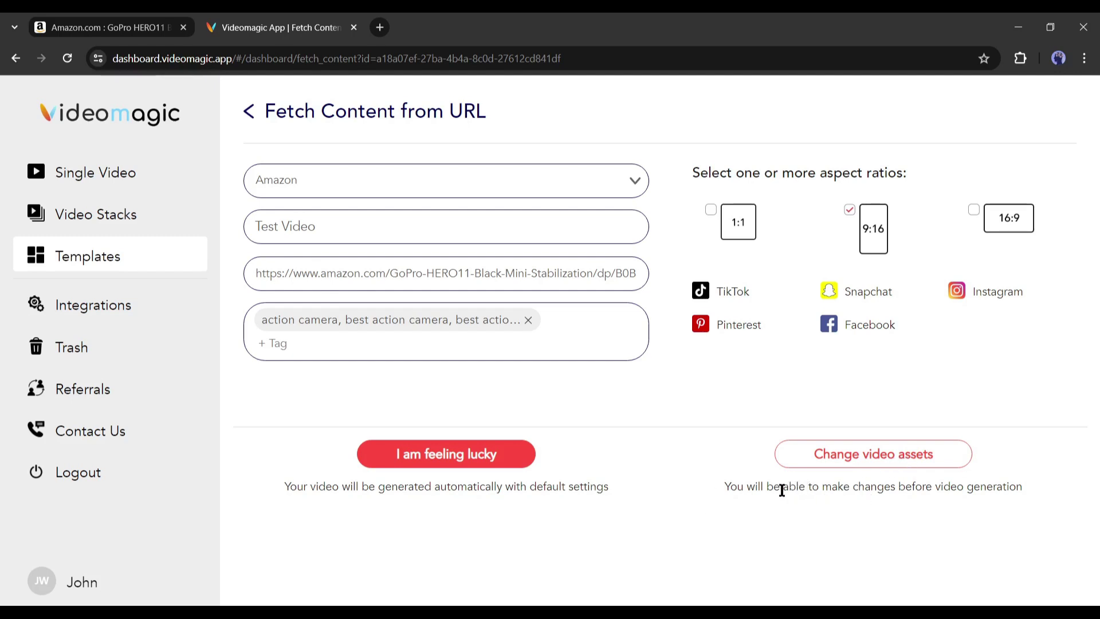
Generate the video automatically with I am feeling lucky's default settings.
left_click_drag(768, 492, 1040, 491)
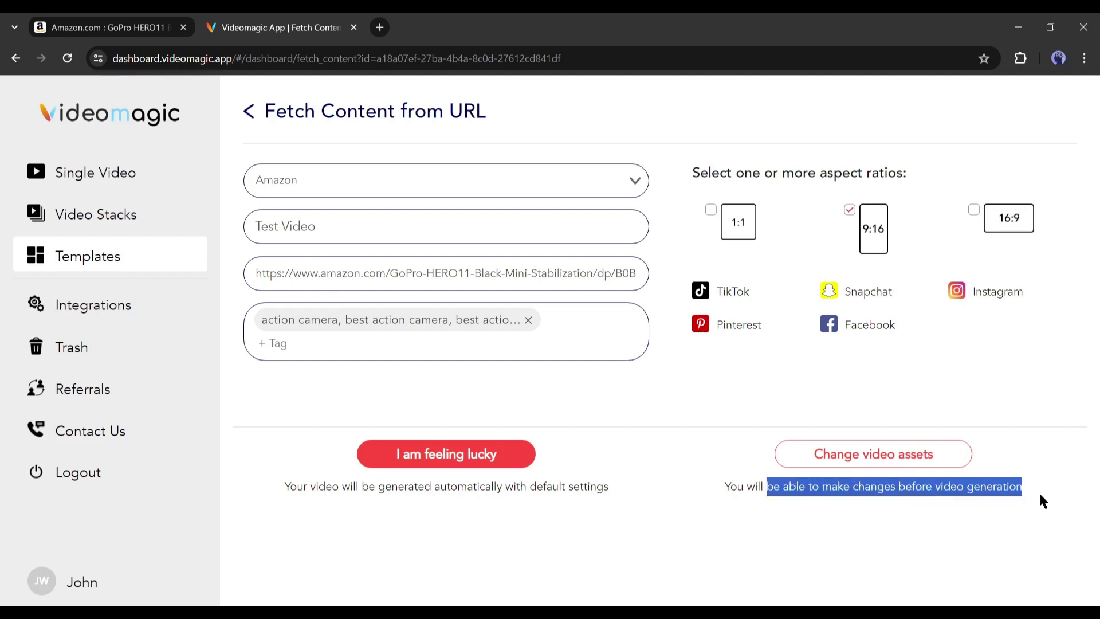
left_click(995, 488)
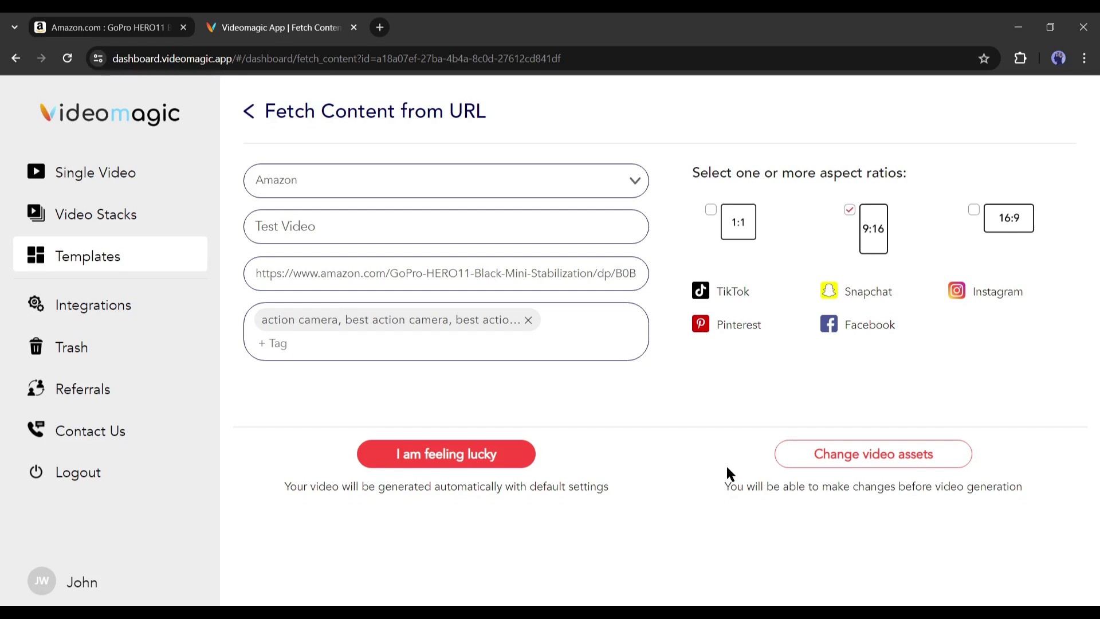
left_click(471, 462)
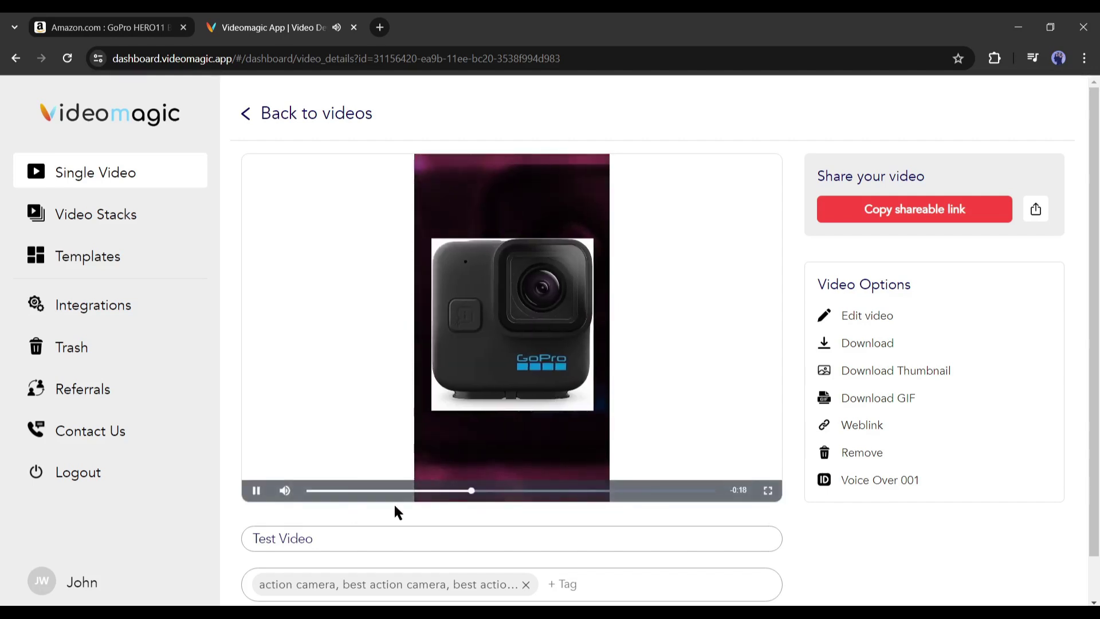
left_click(310, 491)
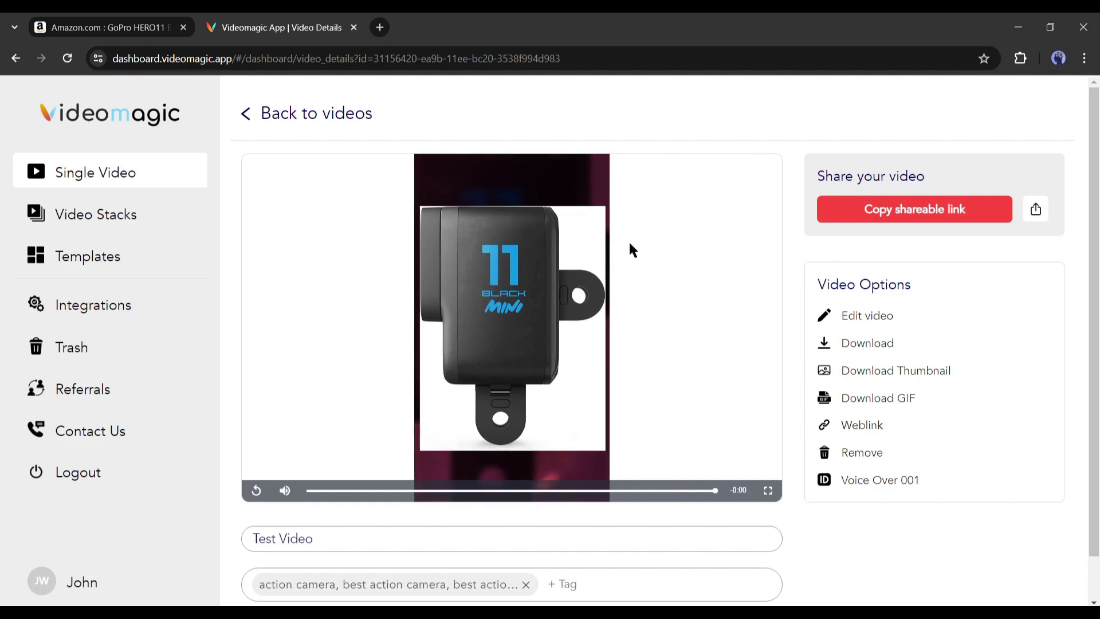
Copy Test Video's shareable link and confirm it loads the public page in another window.
left_click(893, 217)
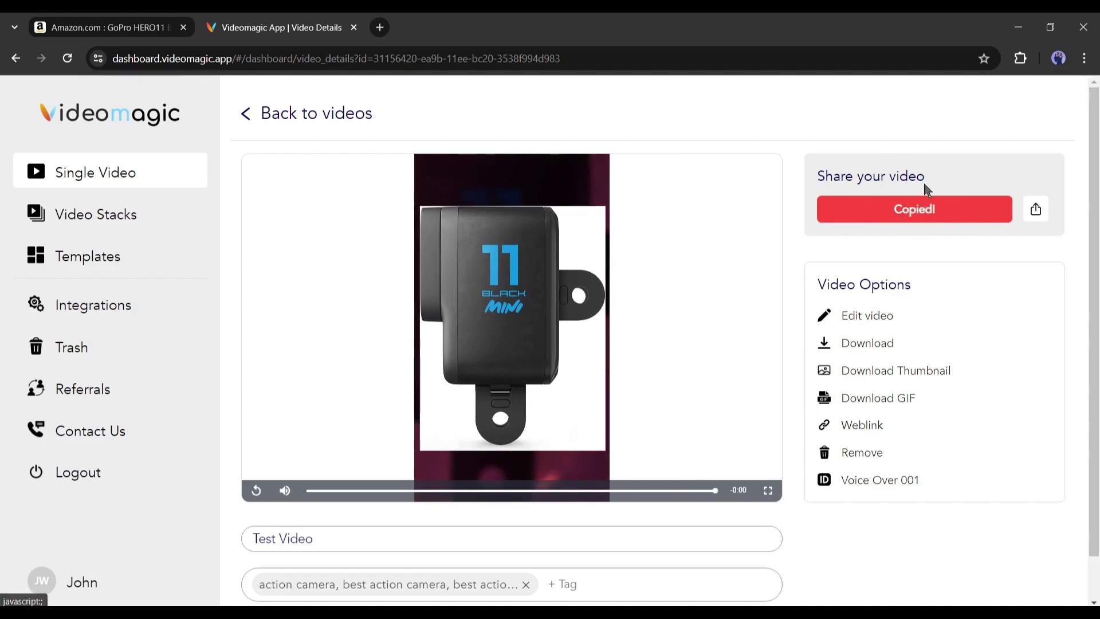
left_click(1059, 58)
left_click(948, 441)
key("ctrl+v")
key("Return")
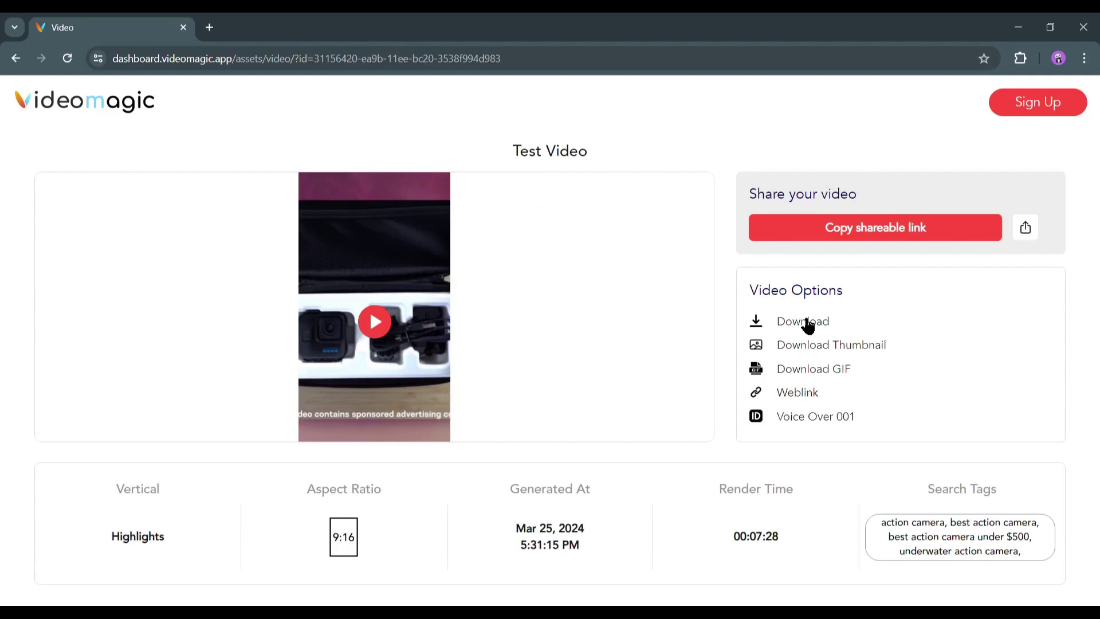
left_click(1084, 27)
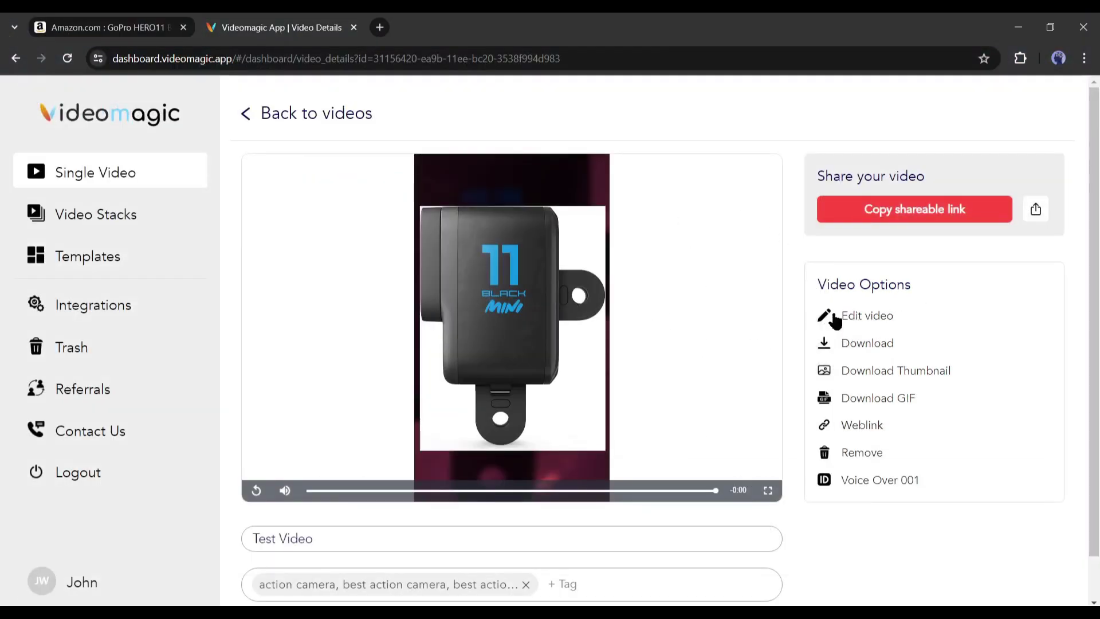
Open Test Video's asset editor for editing.
left_click(871, 322)
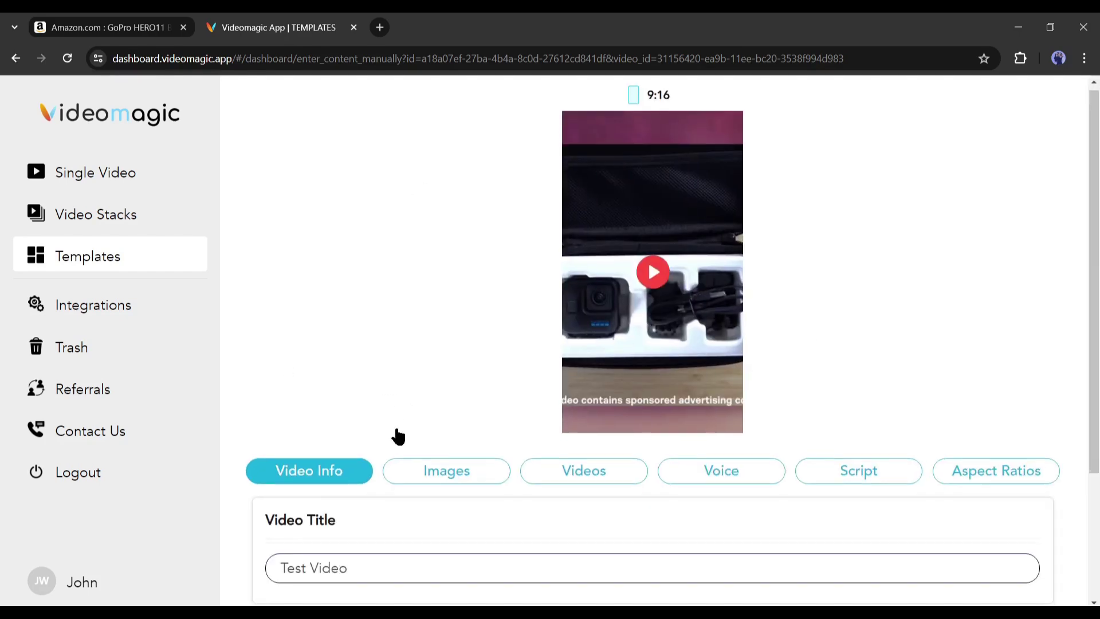
scroll(320, 380, "down", 3)
scroll(384, 432, "down", 1)
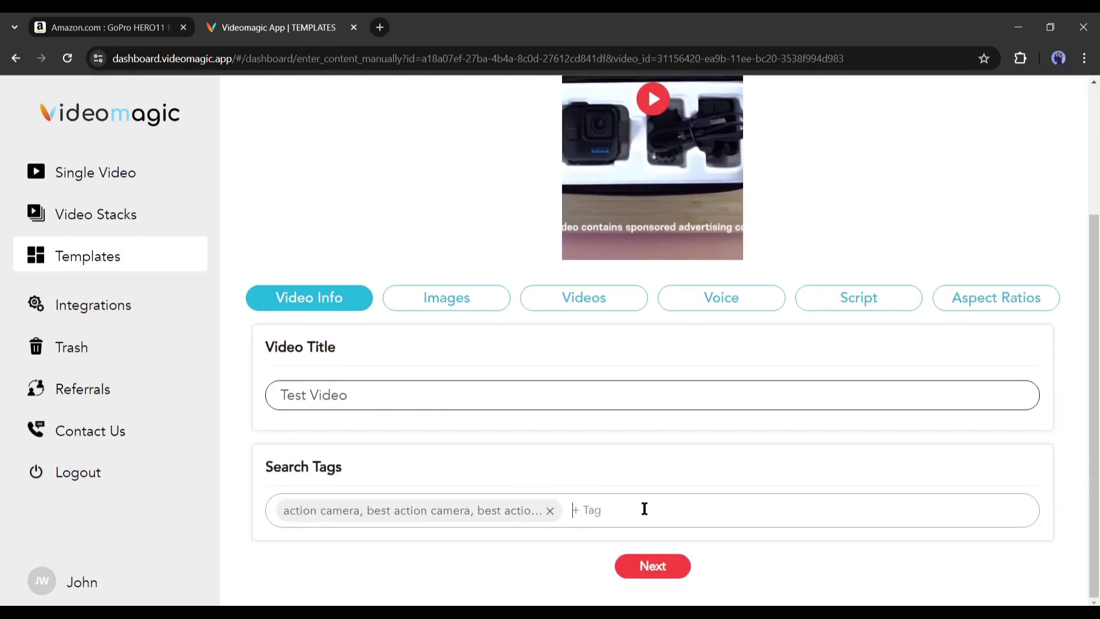
left_click(434, 523)
Replace the sixth image, Image-6, with the outdoor Image-9 photo and save.
left_click(480, 312)
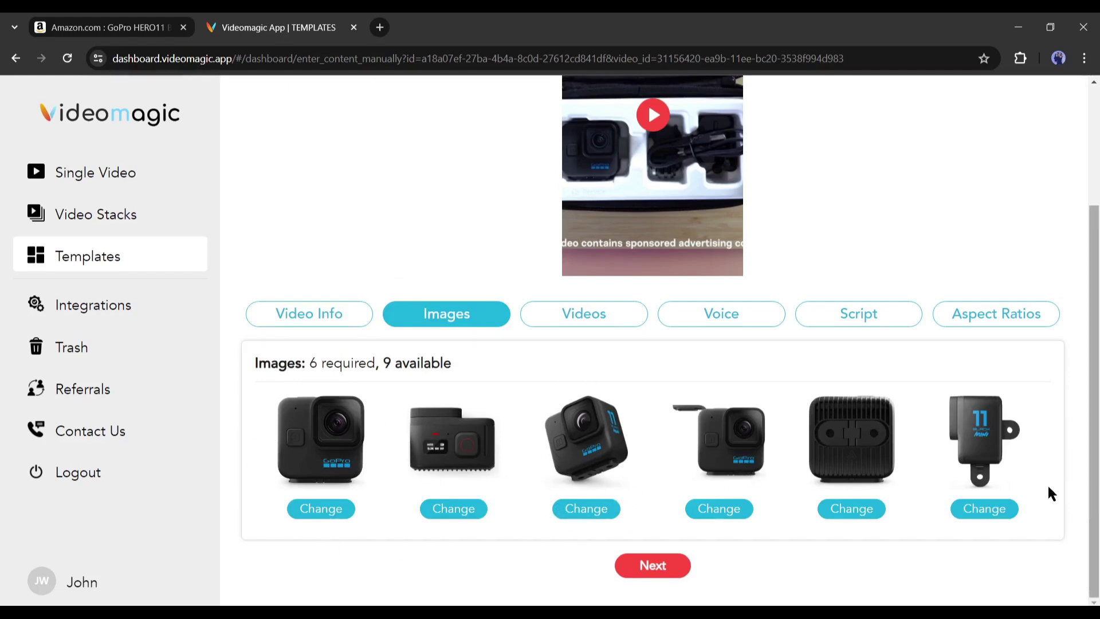
left_click(985, 509)
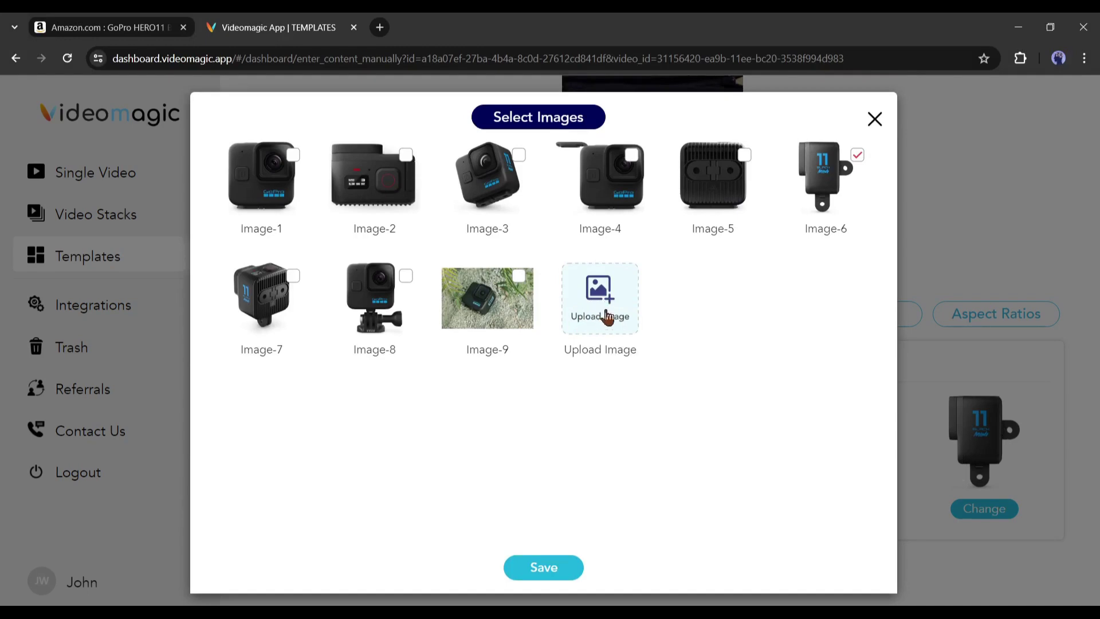
left_click(519, 279)
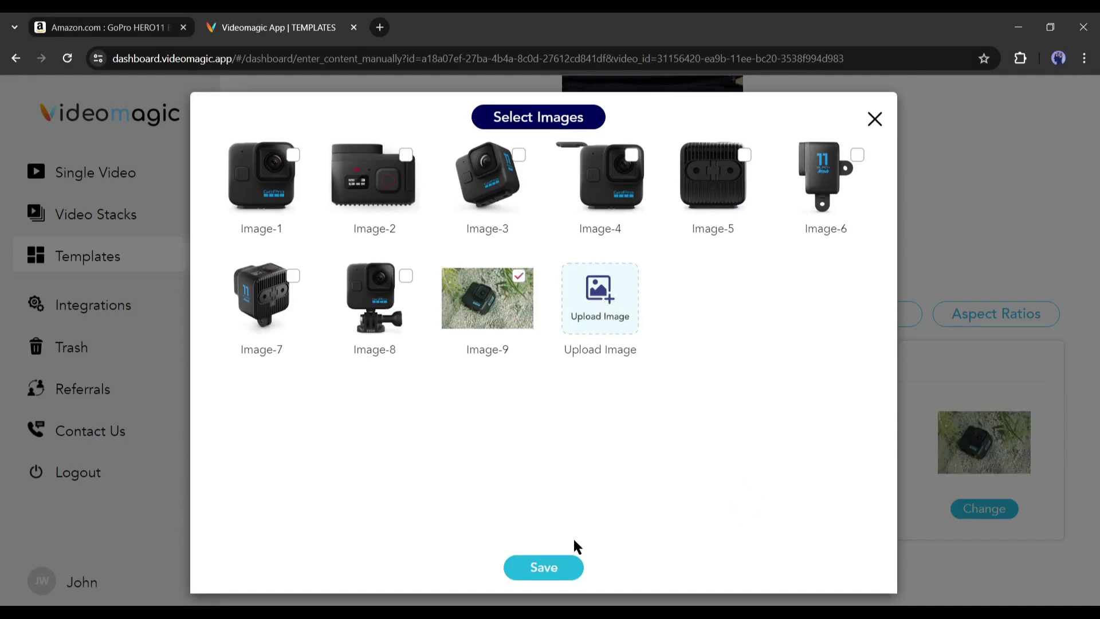
left_click(548, 573)
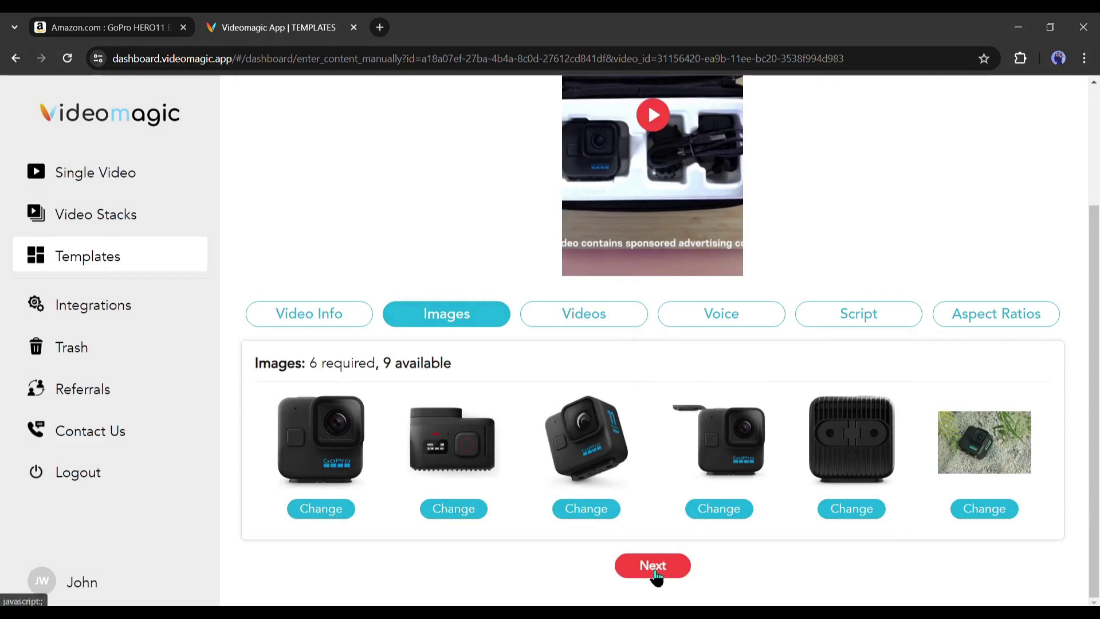
Replace the presenter clip with the dark GoPro Video-2 after previewing it.
left_click(656, 569)
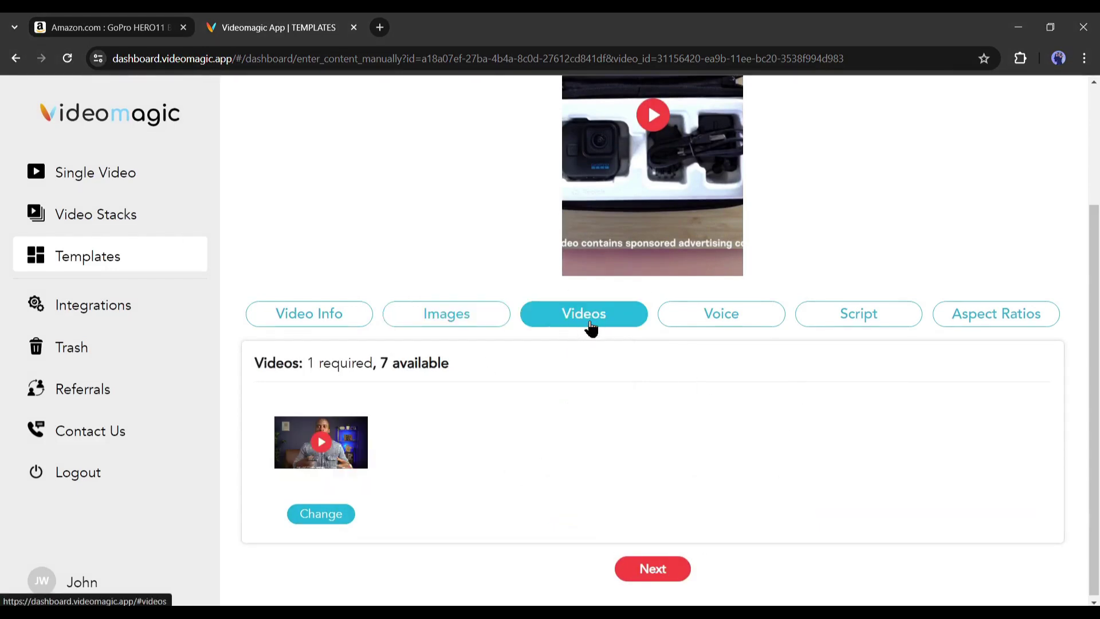
left_click(325, 518)
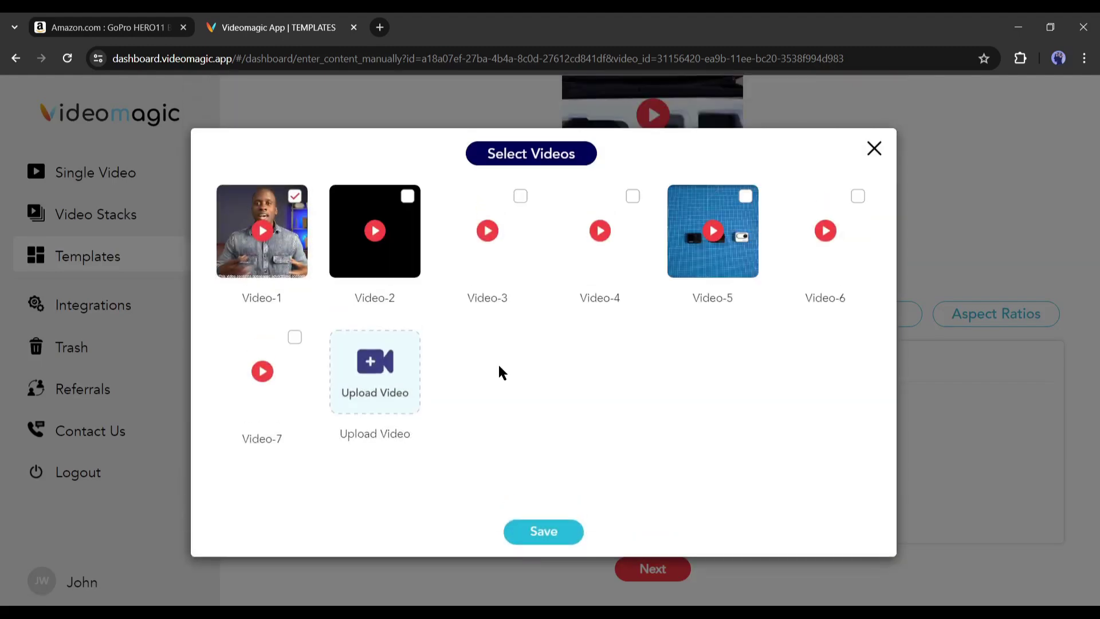
left_click(375, 231)
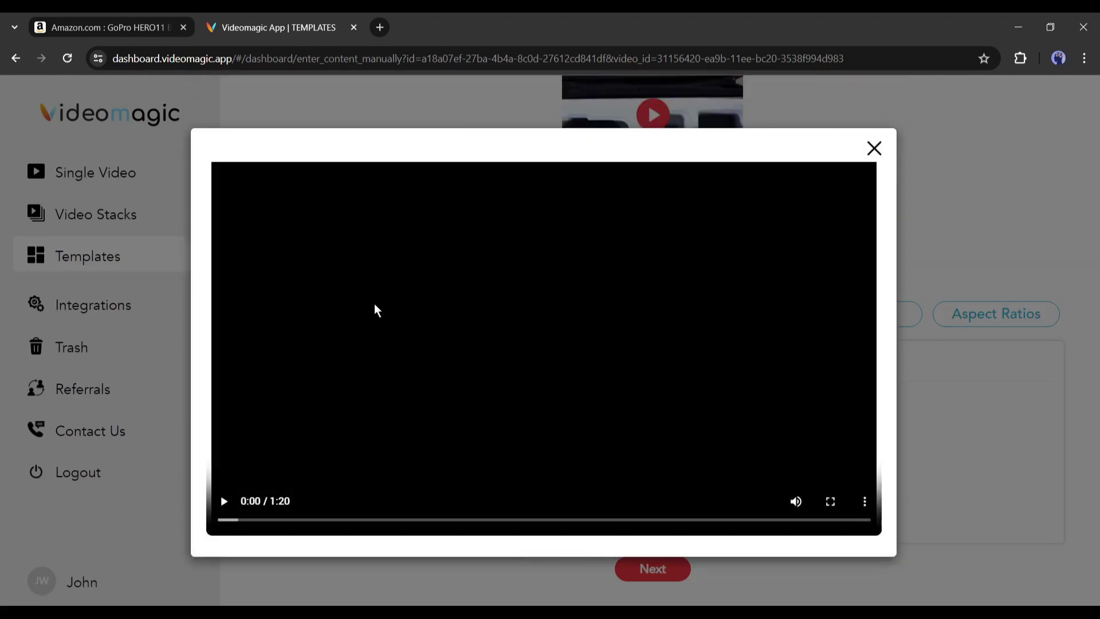
left_click(224, 502)
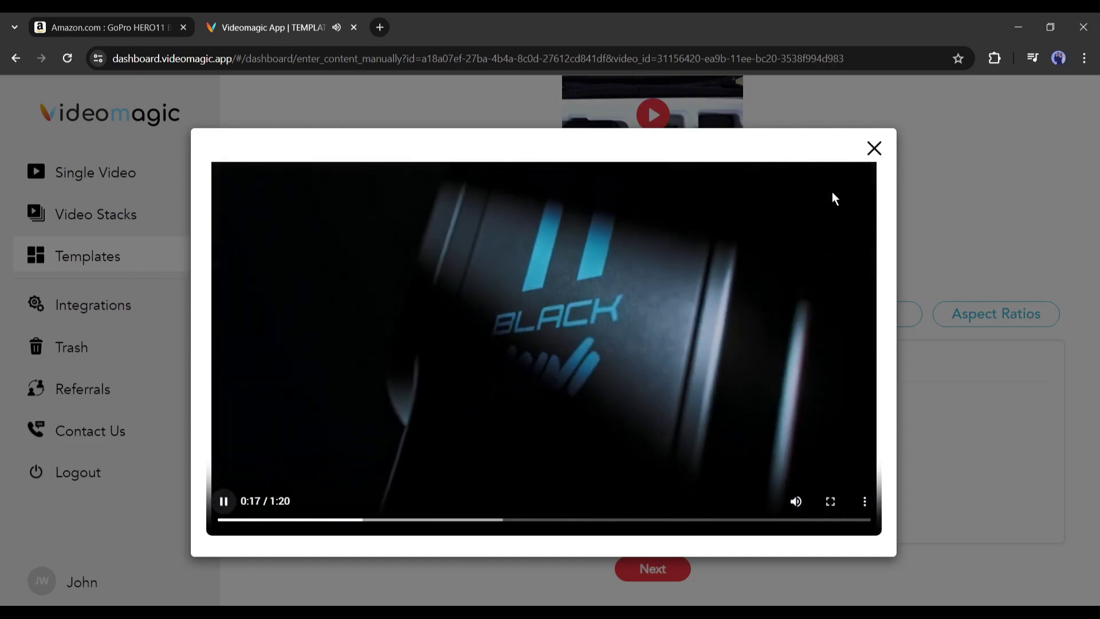
key("Escape")
key("Escape")
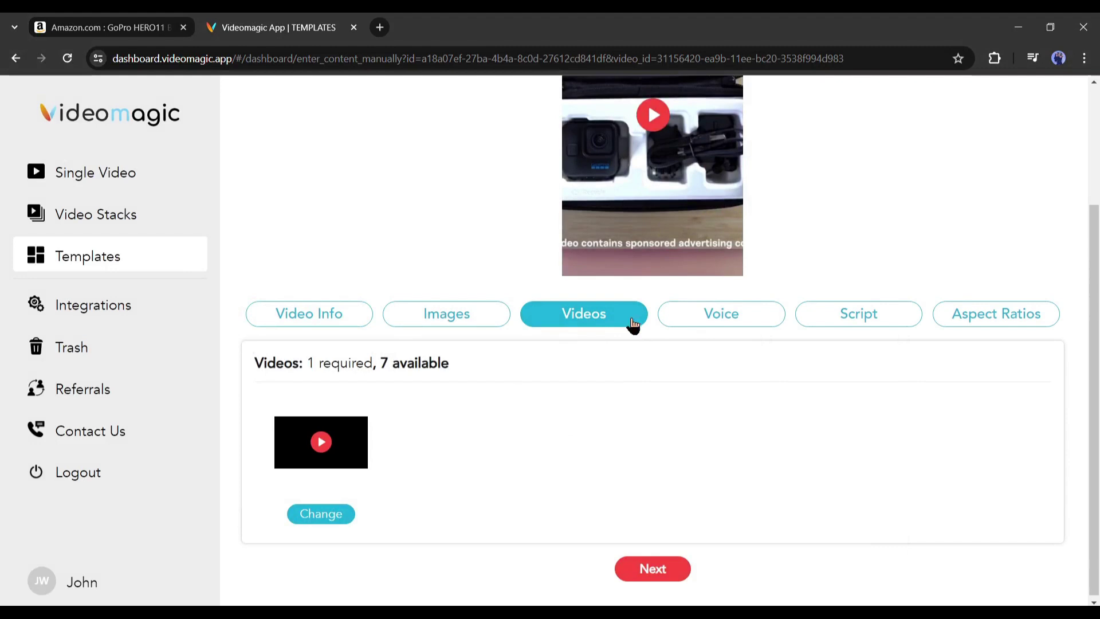
Preview the Hudson and Evelyn narrator samples, then tick the chosen voice.
left_click(712, 319)
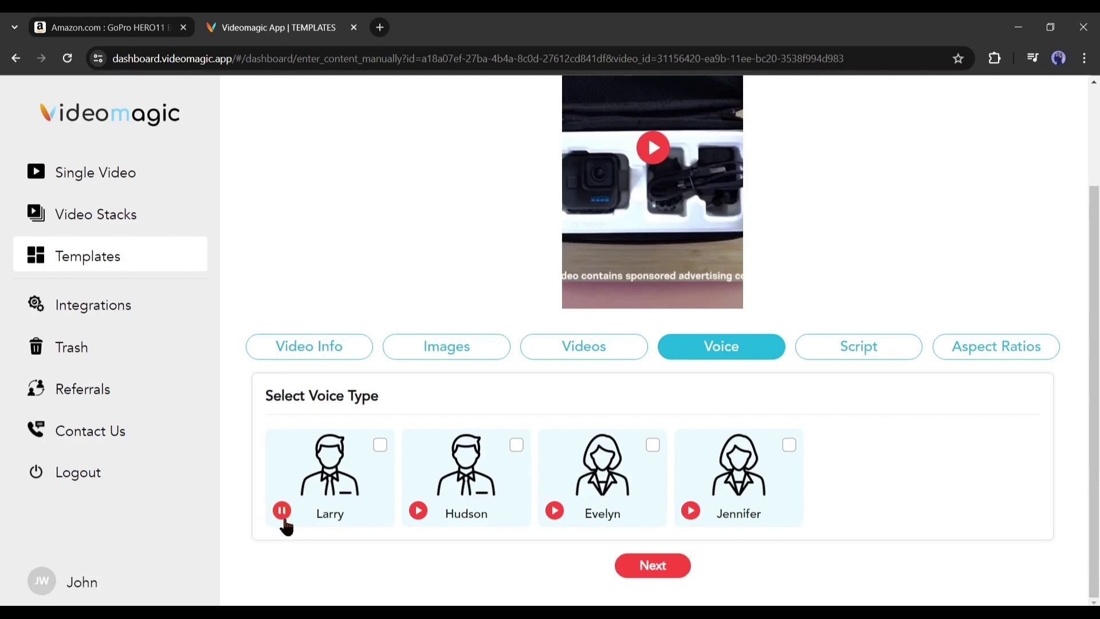
left_click(419, 513)
left_click(556, 513)
left_click(586, 493)
Review the HERO11 narration script, keep 9:16 aspect ratio, and submit the video request.
left_click(653, 572)
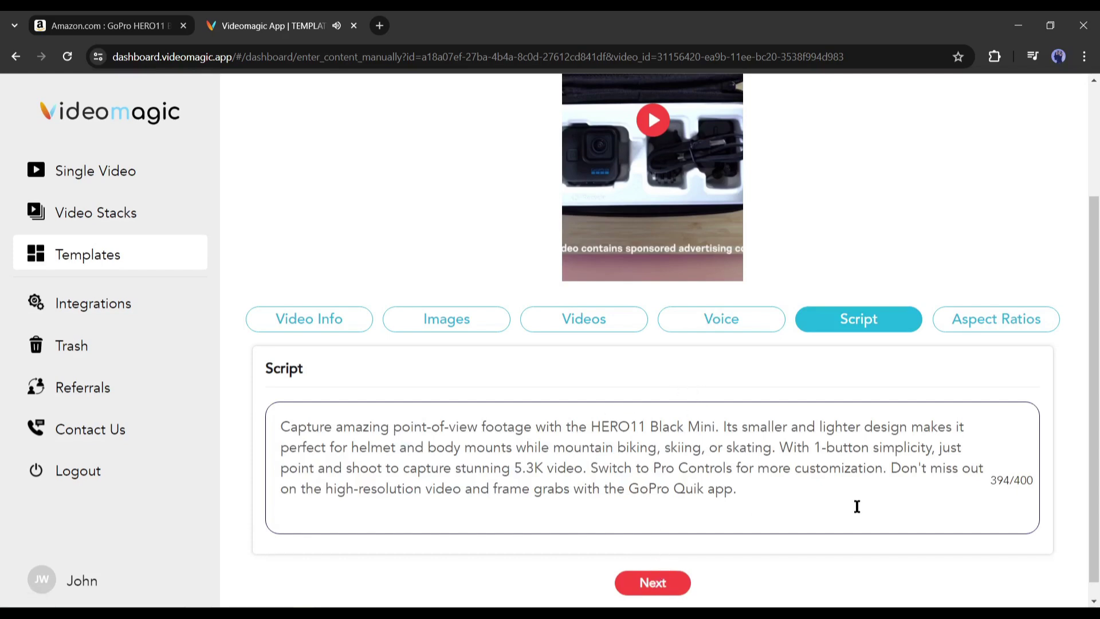
scroll(817, 497, "down", 1)
left_click(817, 496)
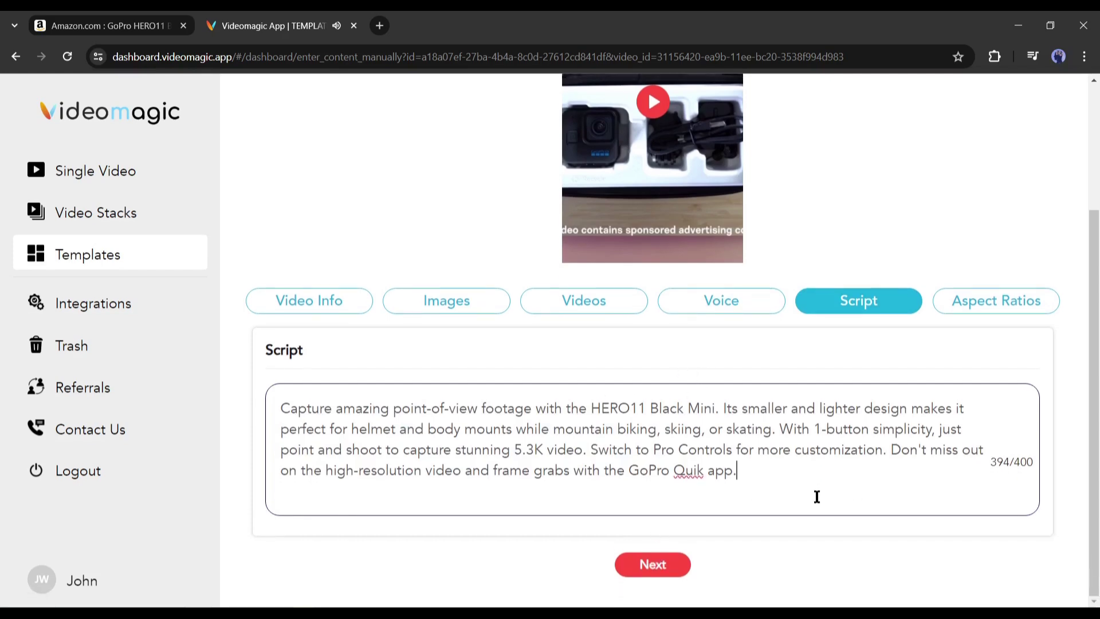
left_click(655, 571)
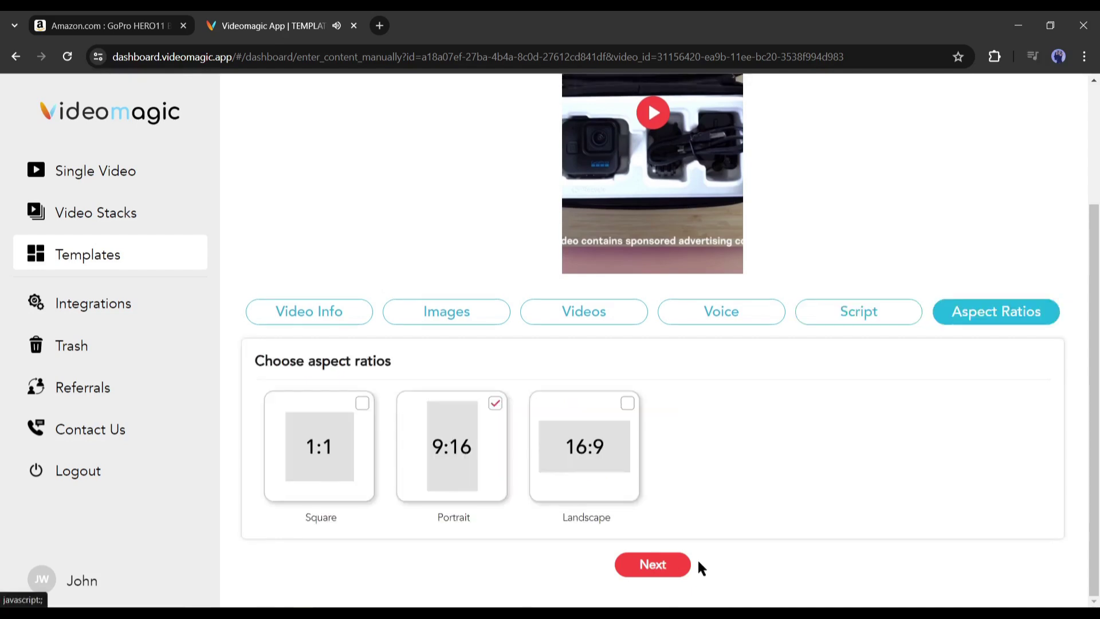
left_click(653, 567)
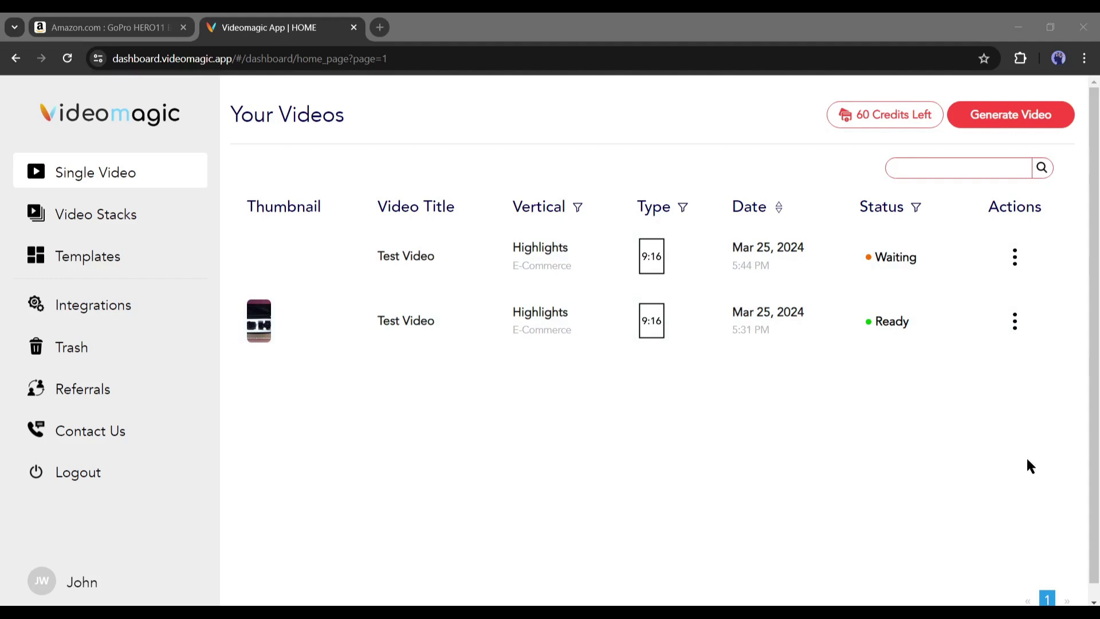
Open the Ready Test Video's Video Details and play the regenerated promo.
left_click(260, 271)
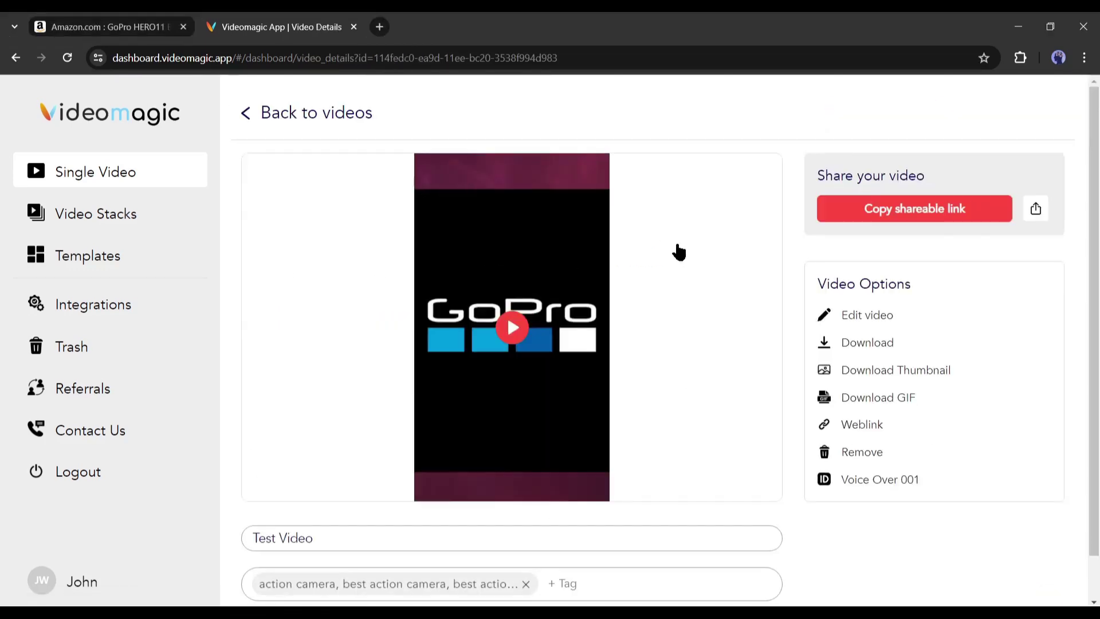
left_click(513, 329)
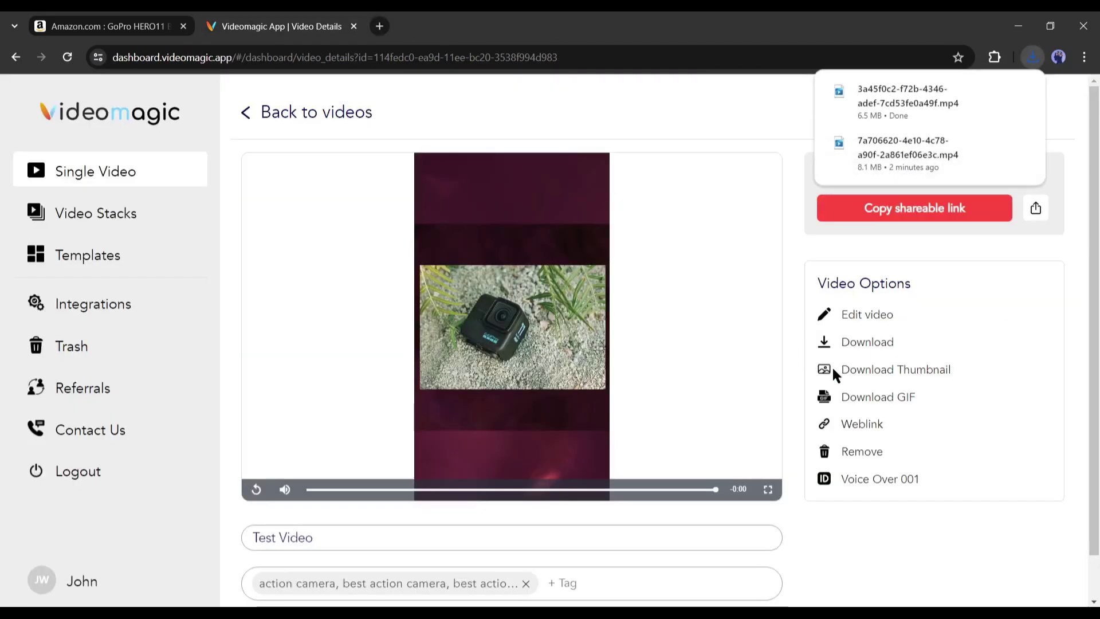
Download the video thumbnail and open the videomagic.ai and AppSumo pages in new tabs.
left_click(886, 371)
left_click(522, 26)
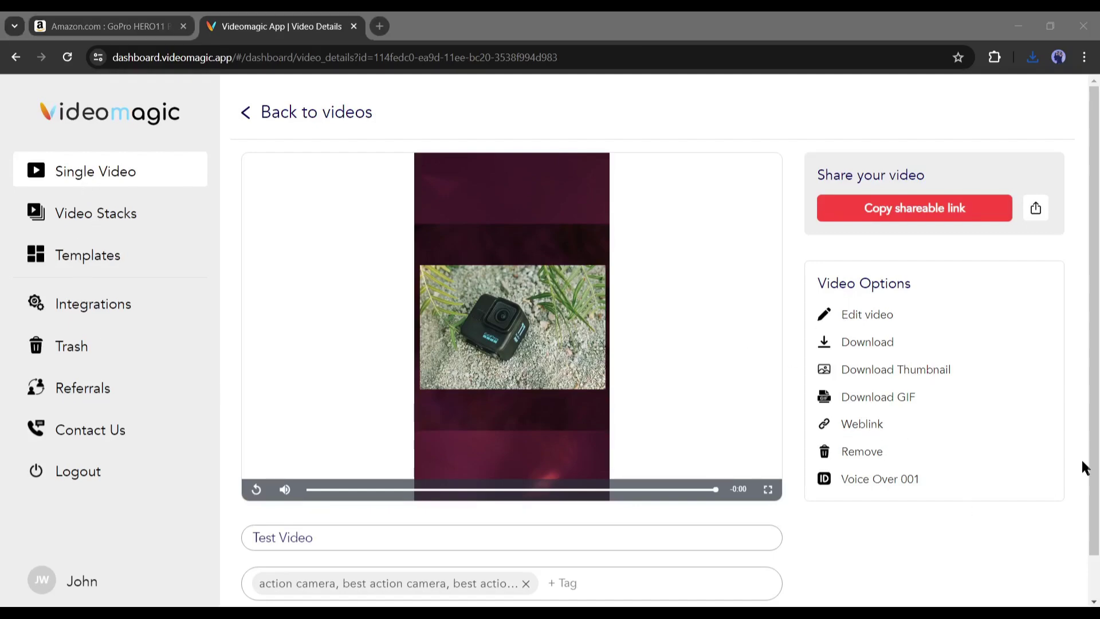
left_click(492, 97)
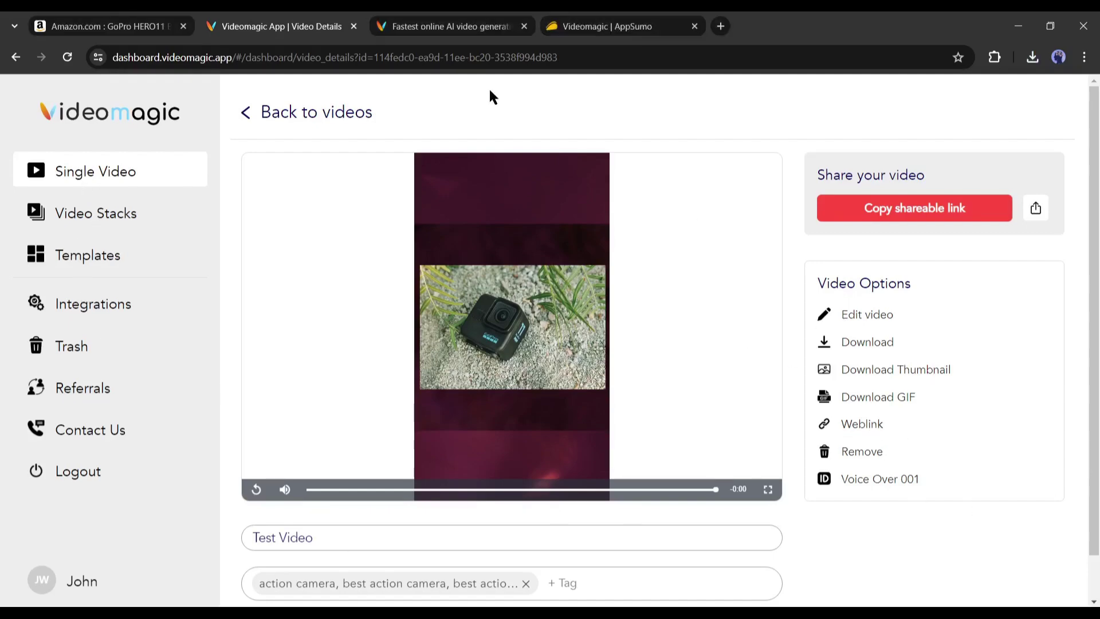
Compare the Growth ($49, 1000 credits) and Pro ($99, 2500 credits) plans, then view AppSumo.
left_click(446, 19)
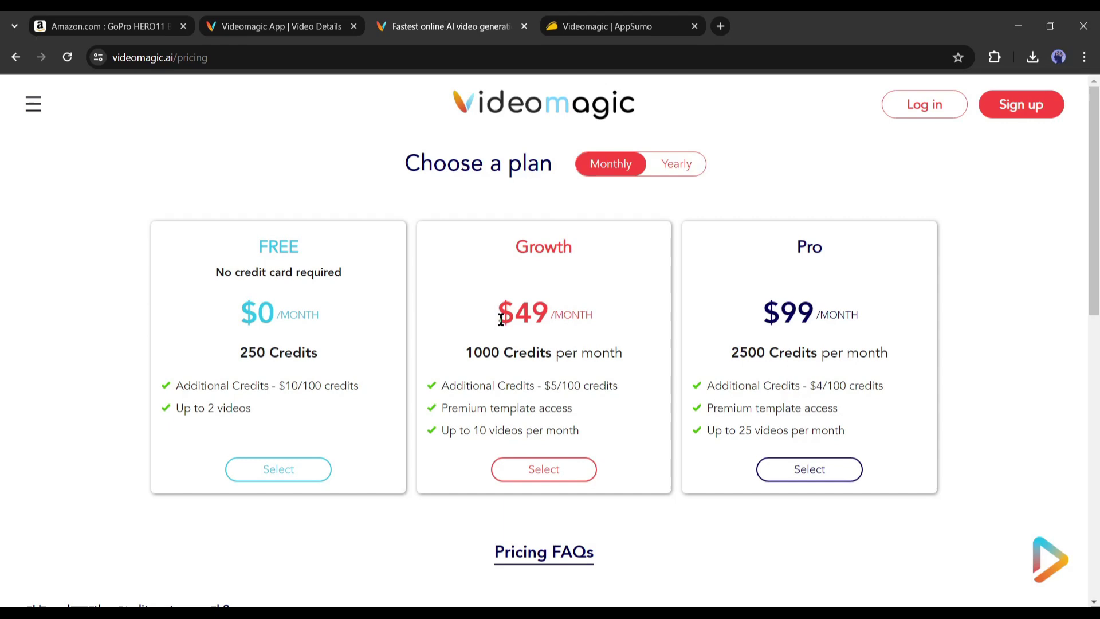
left_click_drag(497, 312, 592, 316)
left_click(484, 351)
left_click_drag(484, 351, 549, 353)
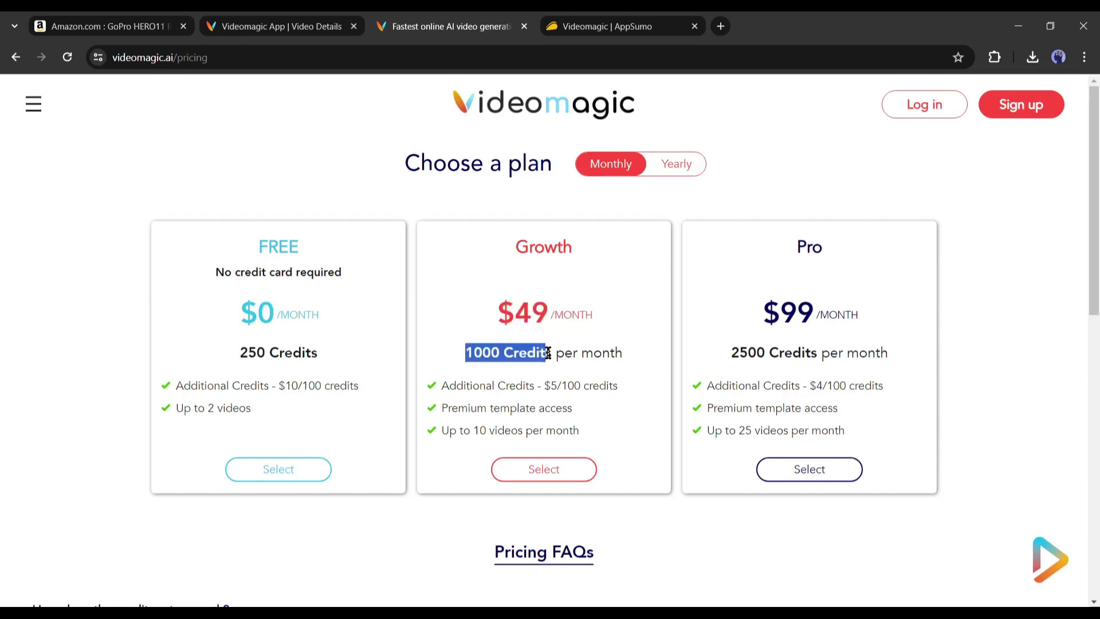
left_click_drag(748, 313, 869, 311)
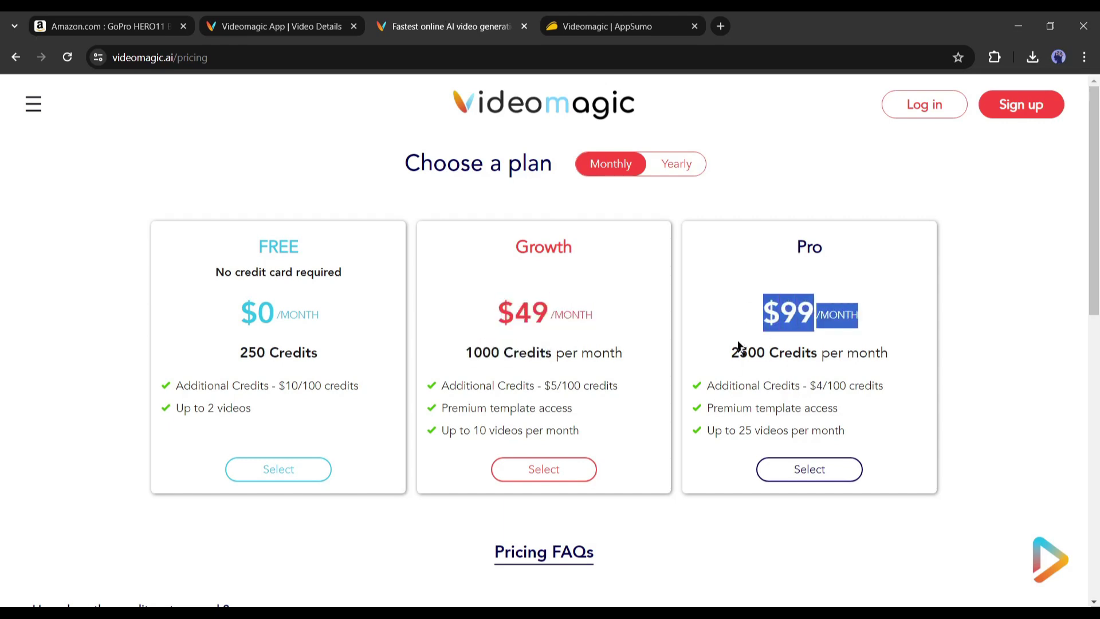
left_click_drag(729, 351, 890, 352)
left_click(877, 353)
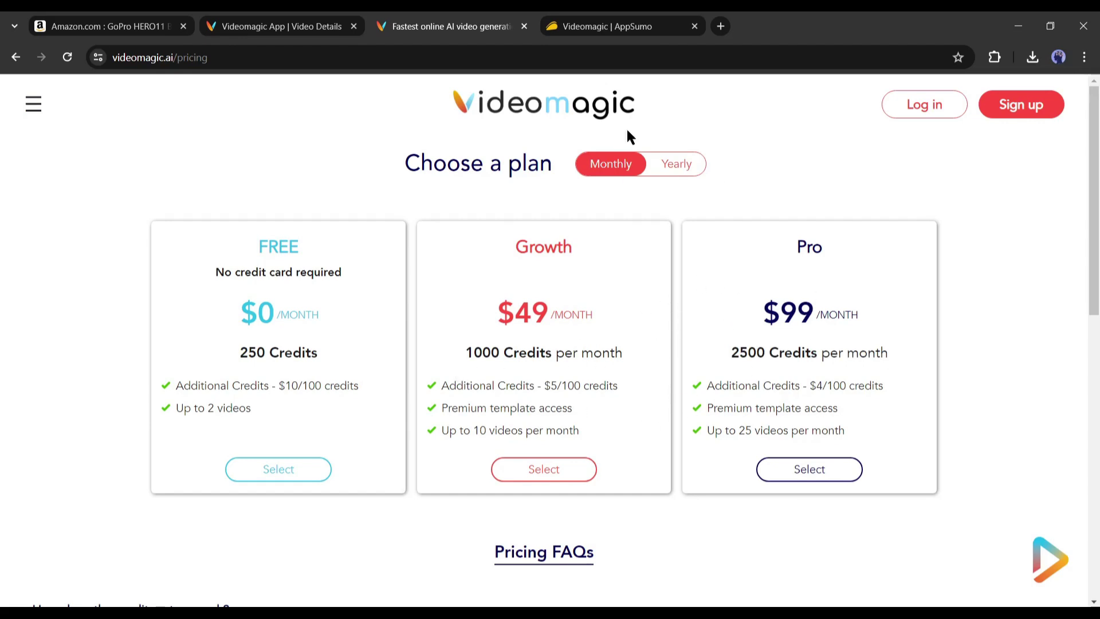
left_click(625, 16)
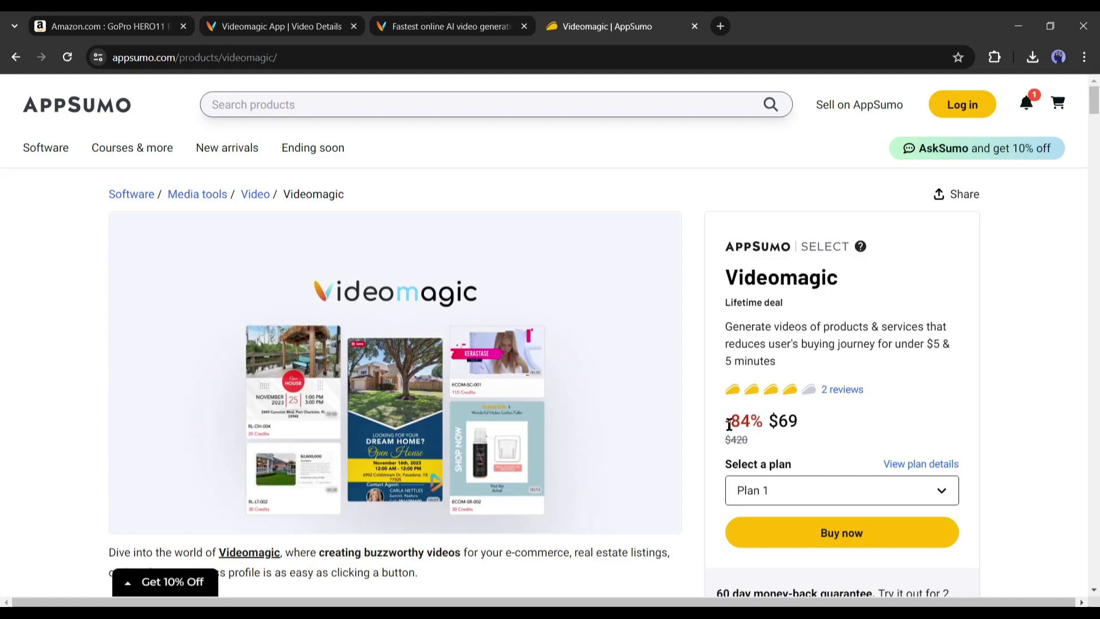
Highlight the $69 lifetime deal price and Lifetime deal label on AppSumo.
left_click_drag(796, 424, 768, 428)
left_click_drag(724, 305, 752, 305)
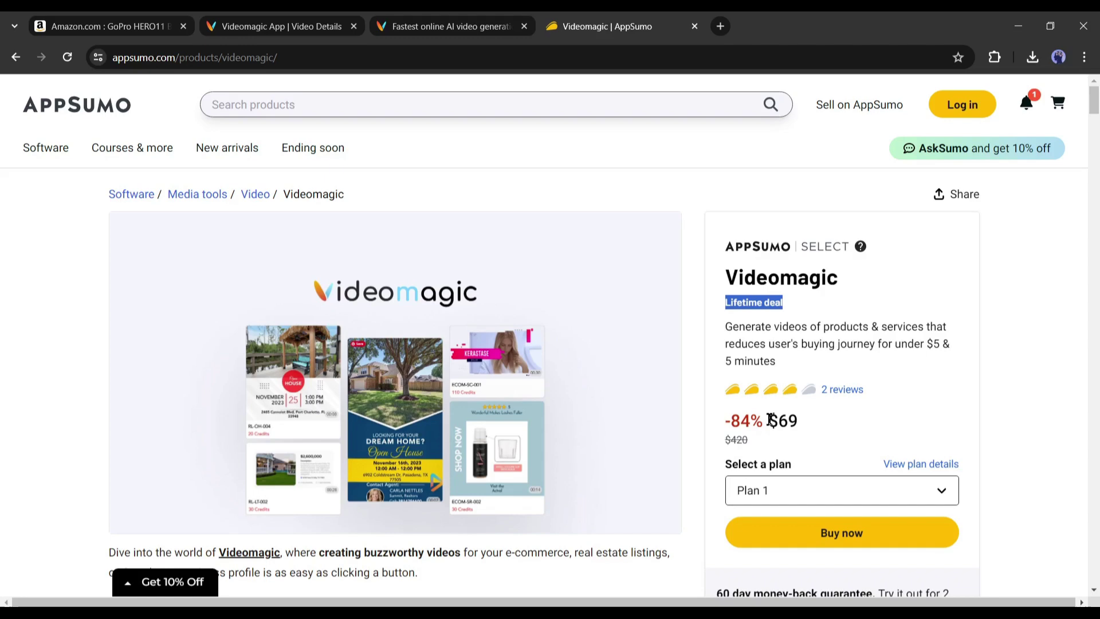
left_click_drag(768, 424, 814, 427)
left_click(812, 427)
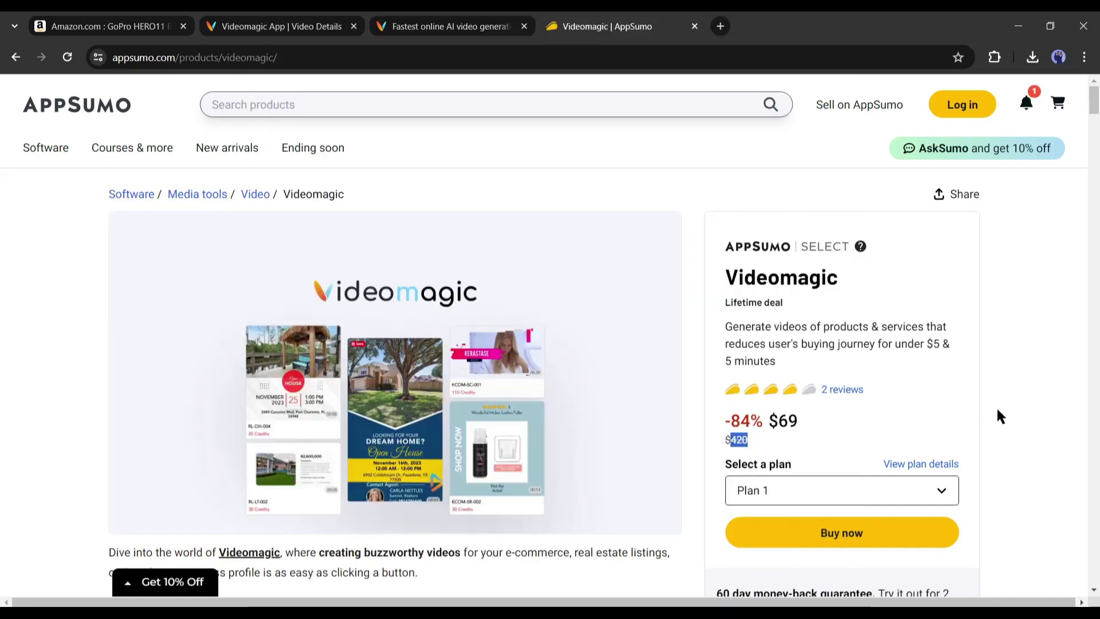
Scroll down to the Overview's A/B test results graphic.
scroll(1027, 404, "down", 8)
scroll(1027, 404, "down", 6)
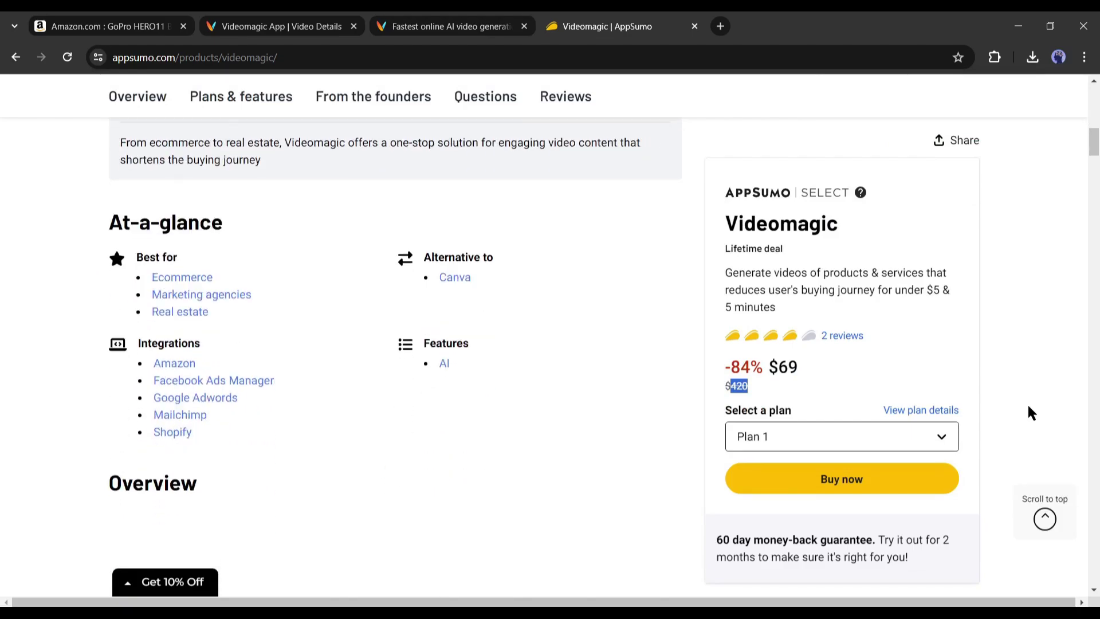
scroll(1029, 407, "down", 5)
scroll(1029, 407, "down", 7)
scroll(1029, 407, "down", 4)
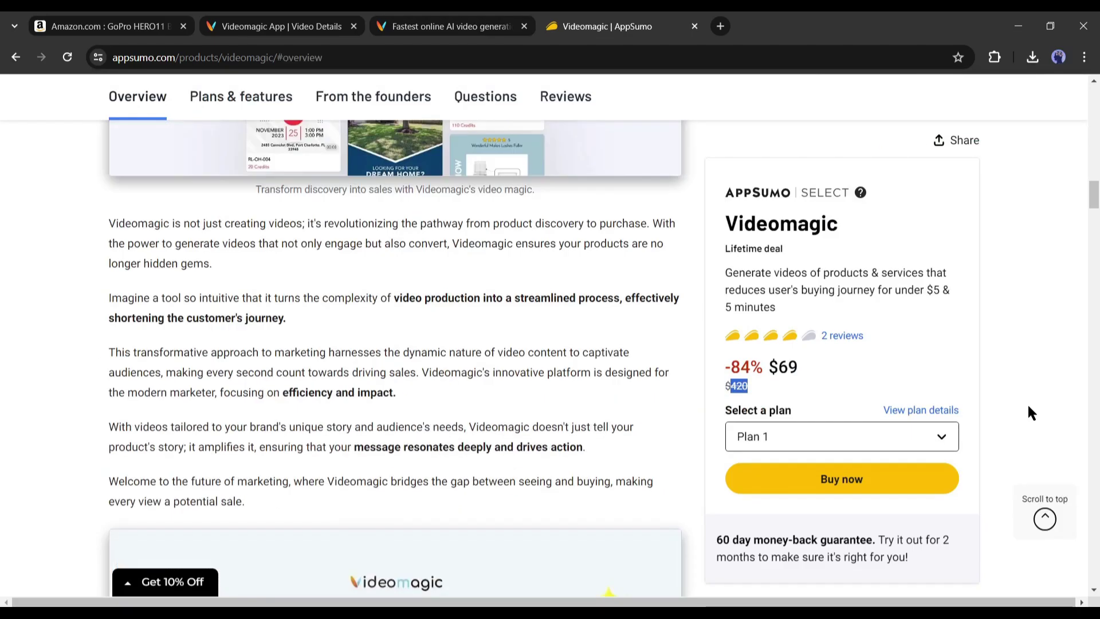
scroll(1028, 407, "down", 5)
scroll(1029, 407, "down", 4)
scroll(1028, 406, "down", 4)
scroll(1023, 408, "down", 4)
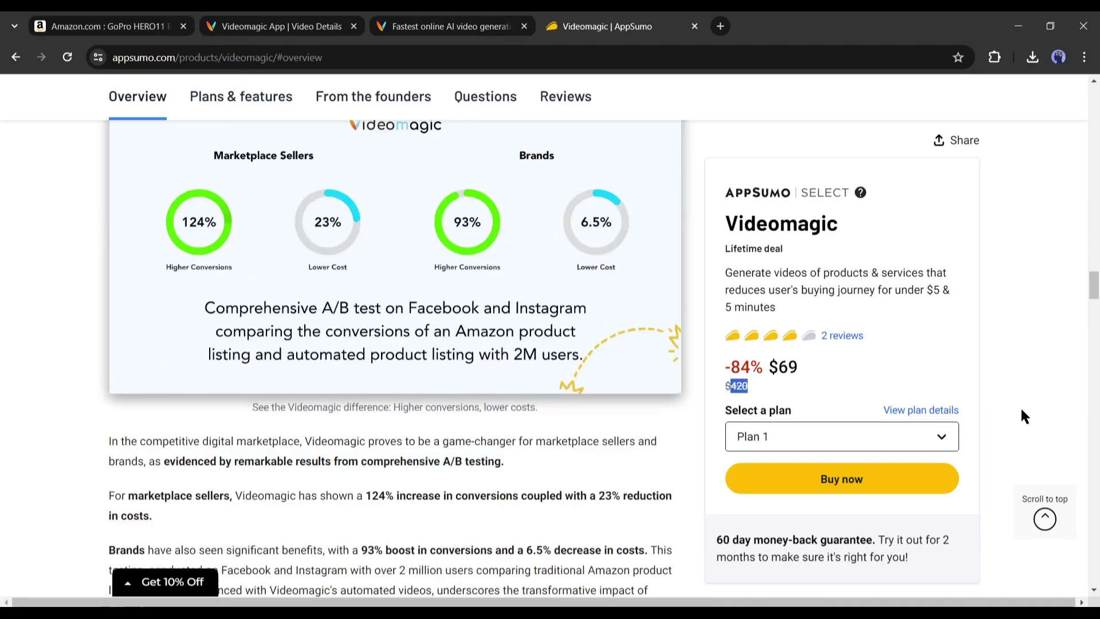